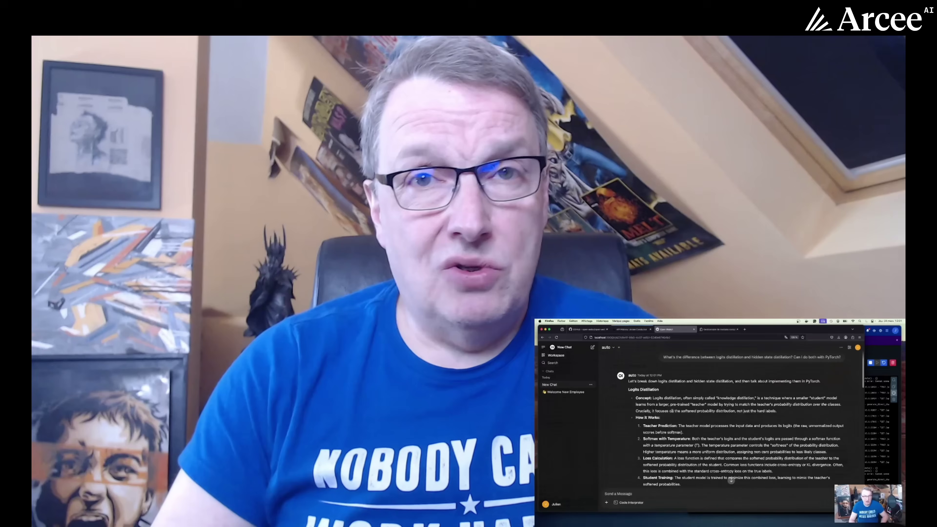
Scroll the Open WebUI README to Installation with Default Configuration and select the first docker run command.
scroll(671, 411, "down", 1)
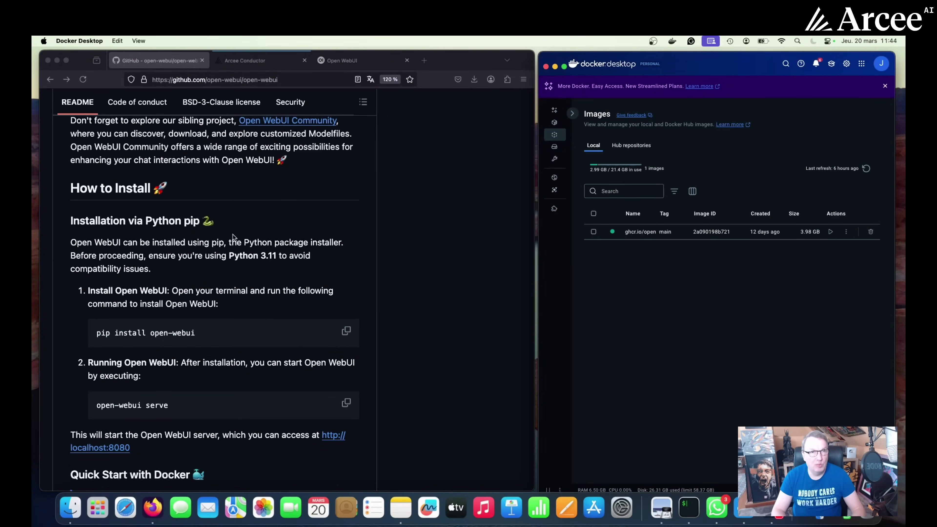
scroll(233, 238, "down", 3)
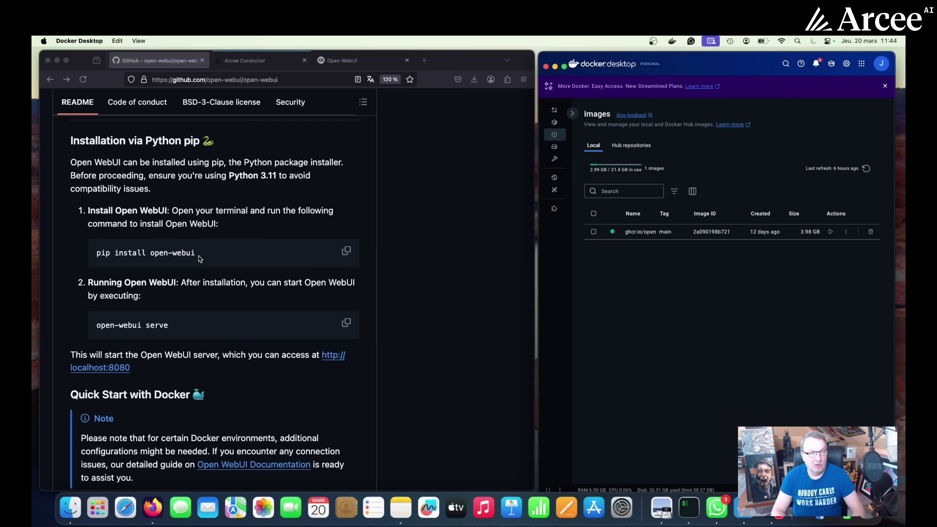
scroll(199, 258, "down", 5)
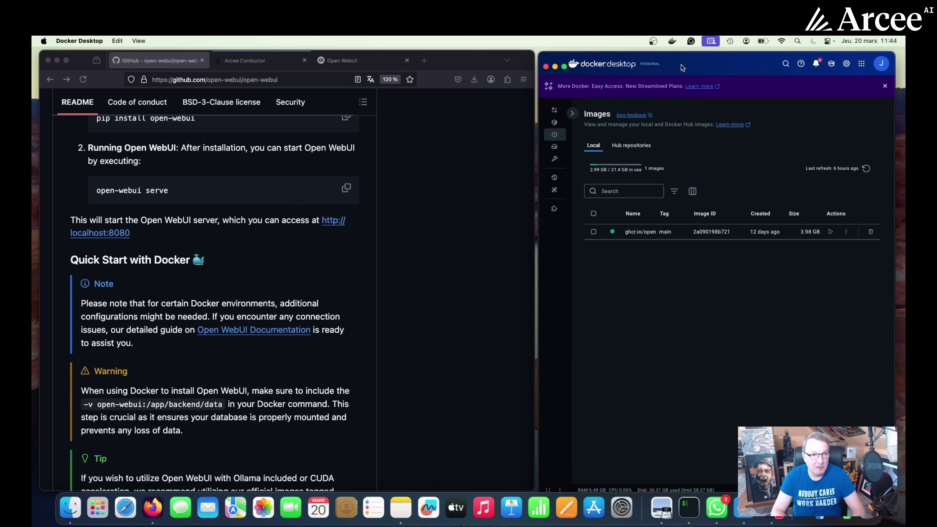
scroll(300, 306, "down", 5)
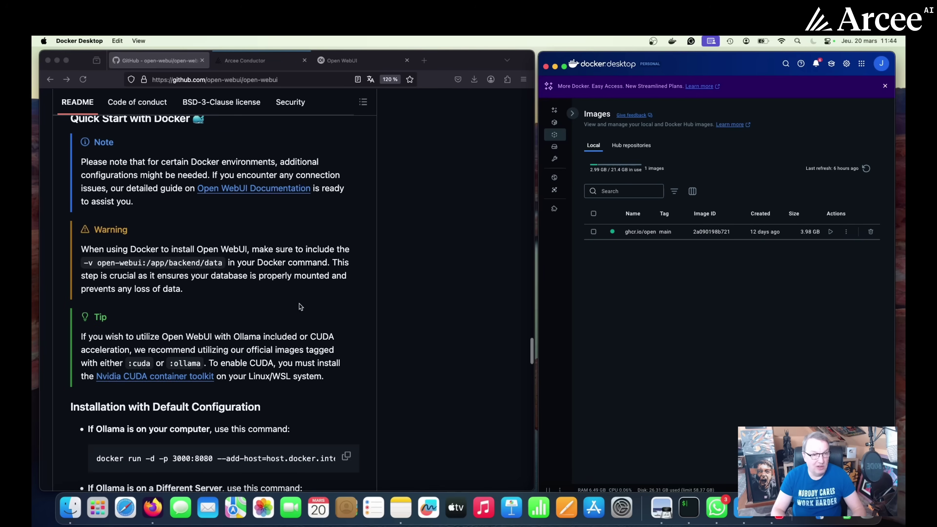
scroll(301, 307, "down", 5)
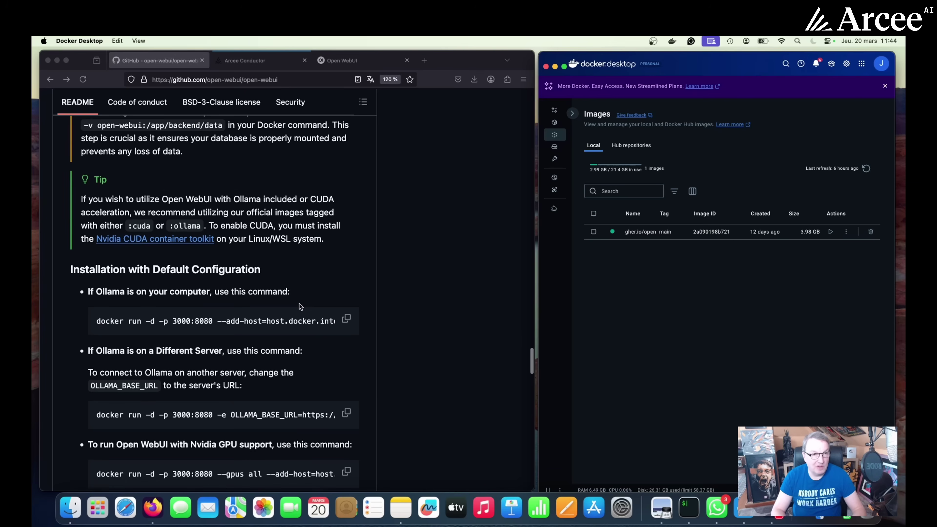
left_click(294, 324)
triple_click(293, 322)
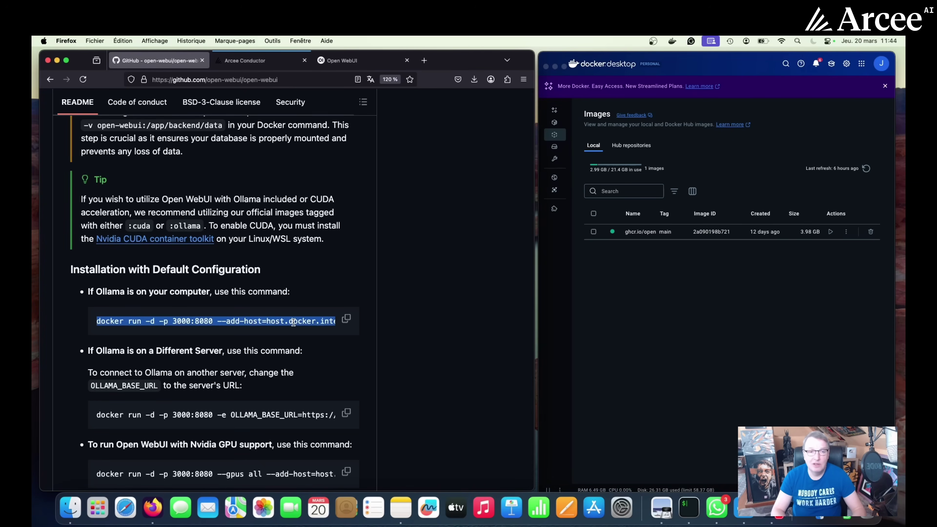
Scroll across the full docker run command, then bring Docker Desktop with its 3.98 GB image forward.
scroll(294, 322, "right", 3)
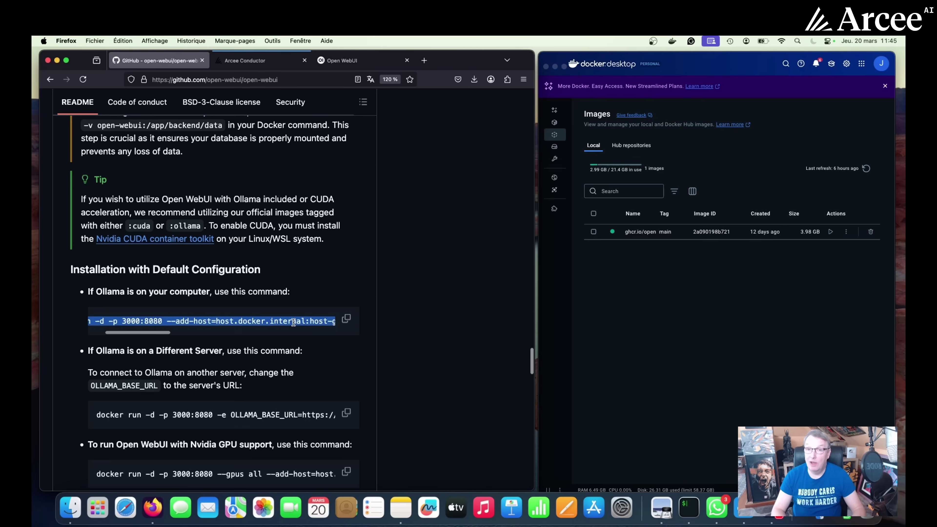
scroll(293, 322, "left", 3)
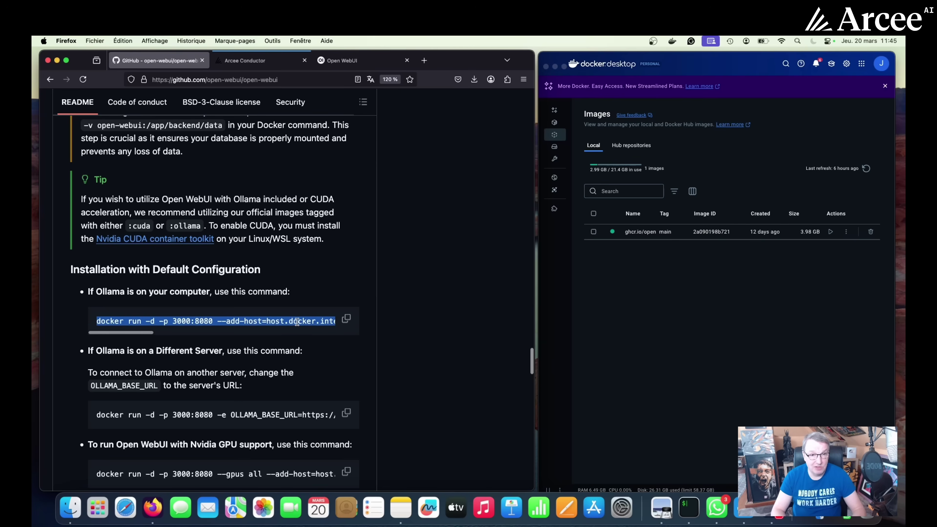
scroll(309, 321, "right", 5)
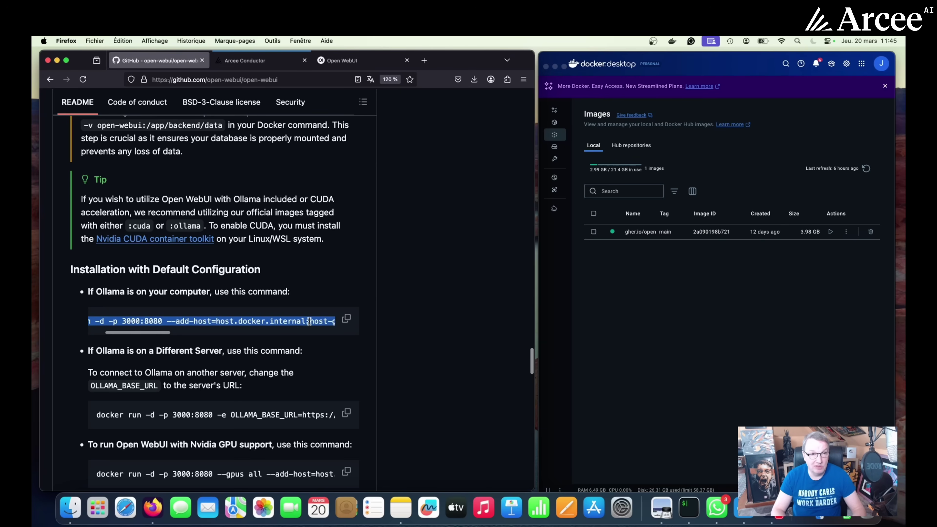
scroll(309, 321, "right", 4)
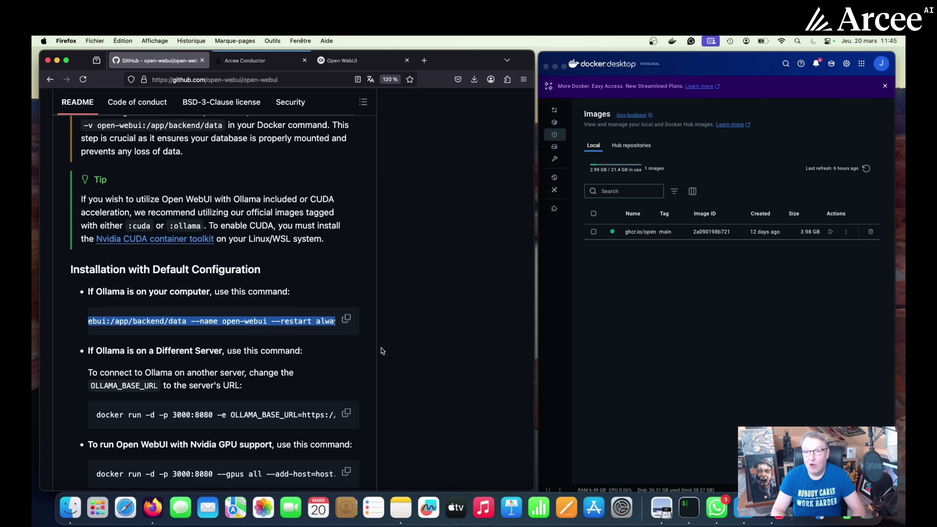
left_click(700, 330)
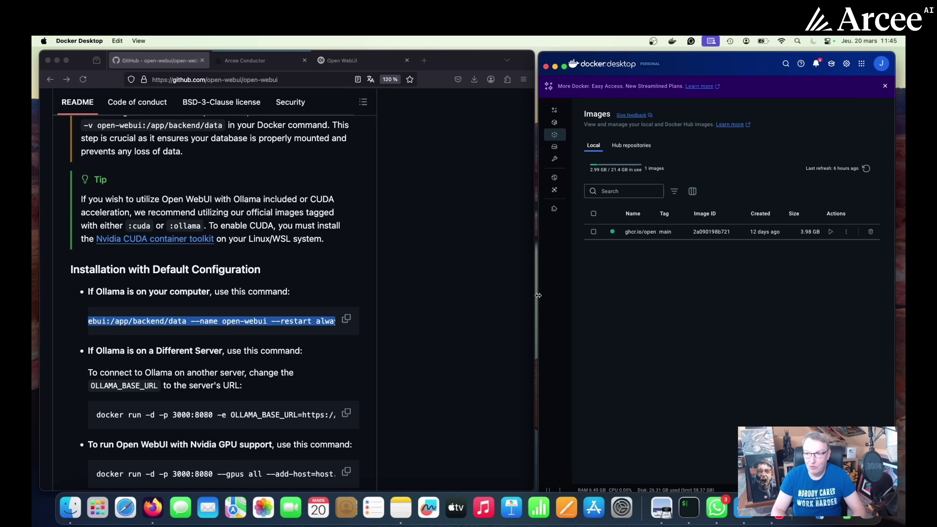
Widen Docker Desktop and open the open-webui container's logs from the Containers list.
left_click_drag(538, 295, 392, 295)
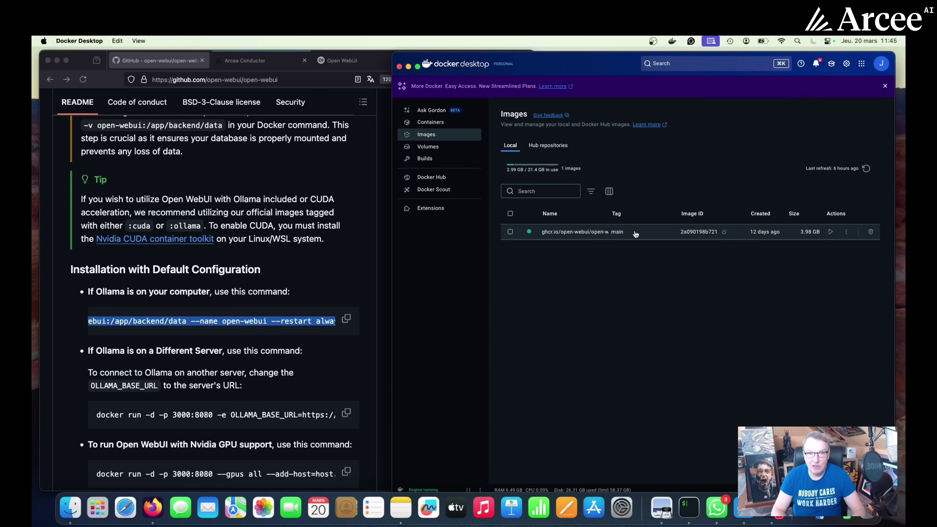
left_click(429, 123)
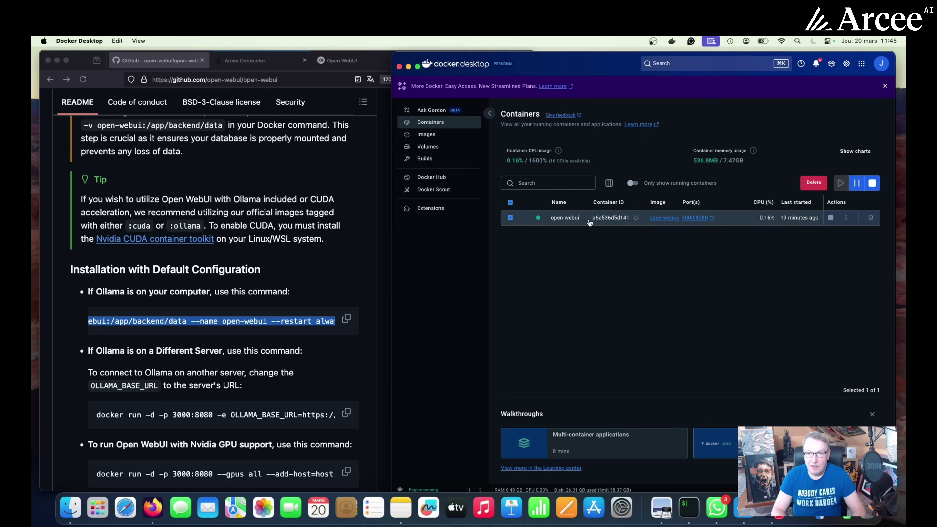
left_click(568, 219)
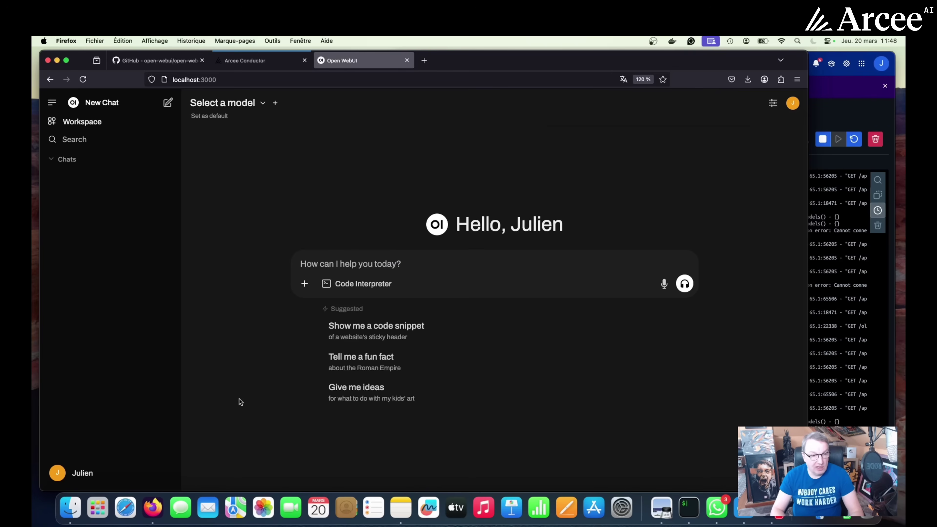
Review the OpenAI, Ollama and direct connection options under Admin Panel > Settings > Connections.
left_click(86, 476)
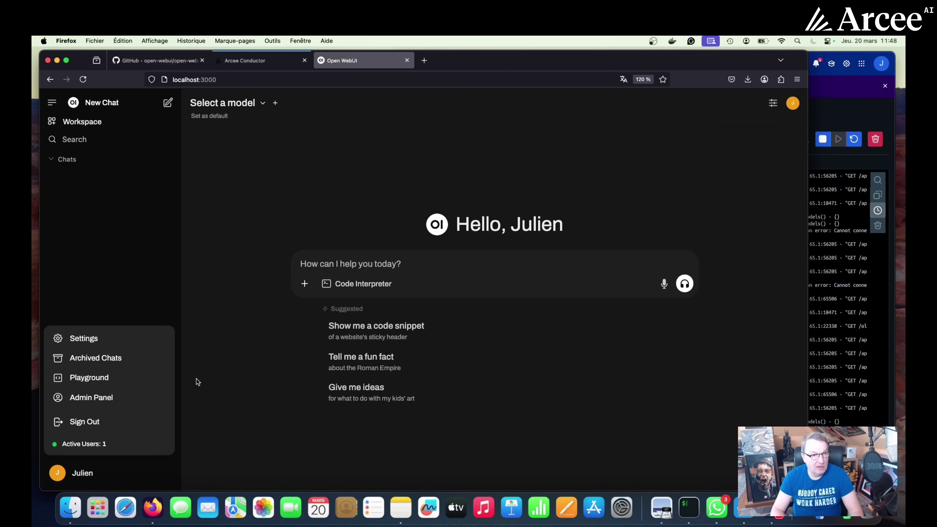
left_click(114, 399)
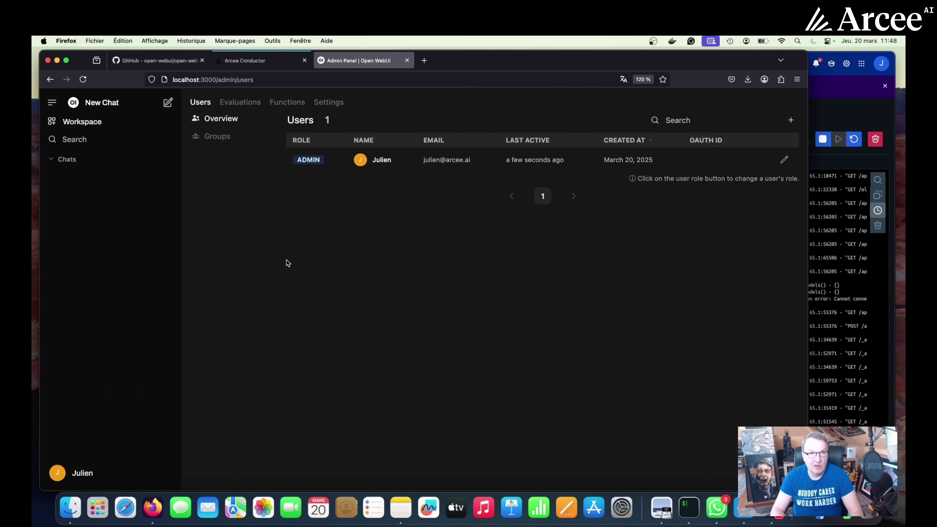
left_click(328, 103)
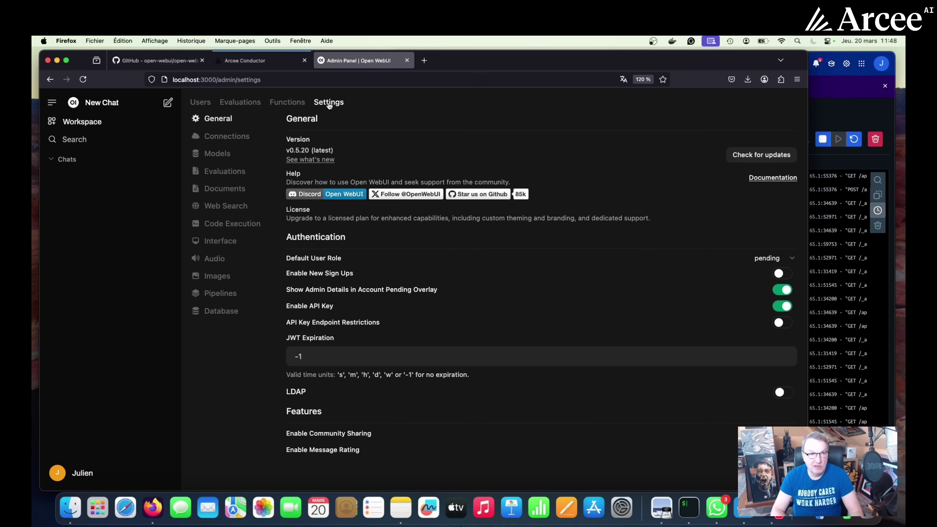
left_click(234, 140)
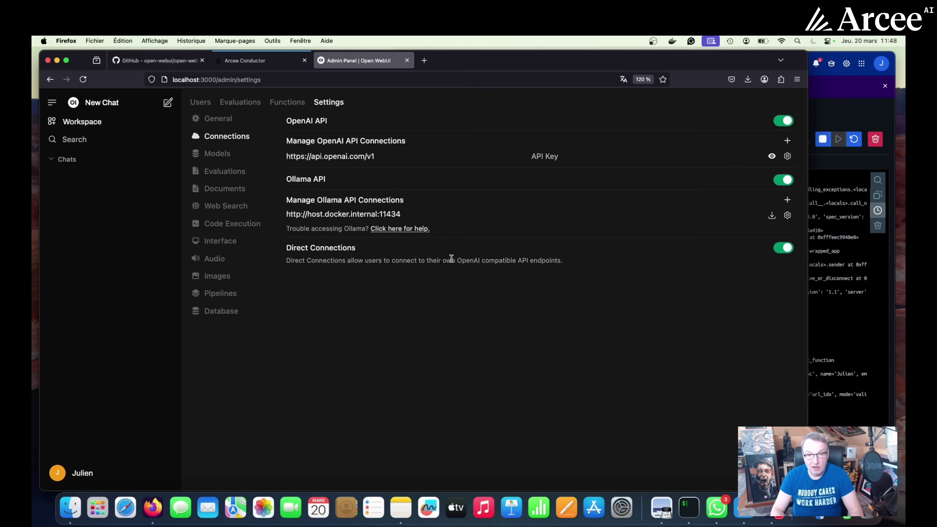
left_click_drag(442, 261, 568, 261)
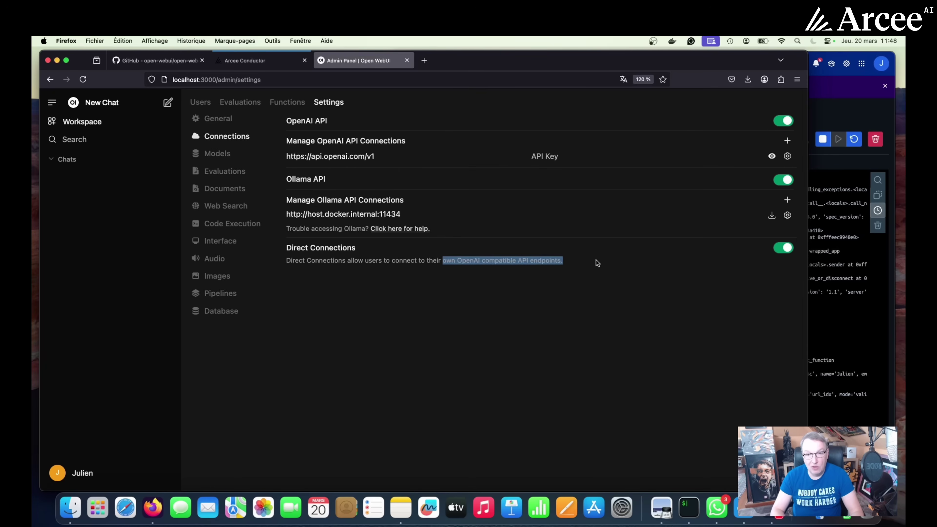
left_click(562, 295)
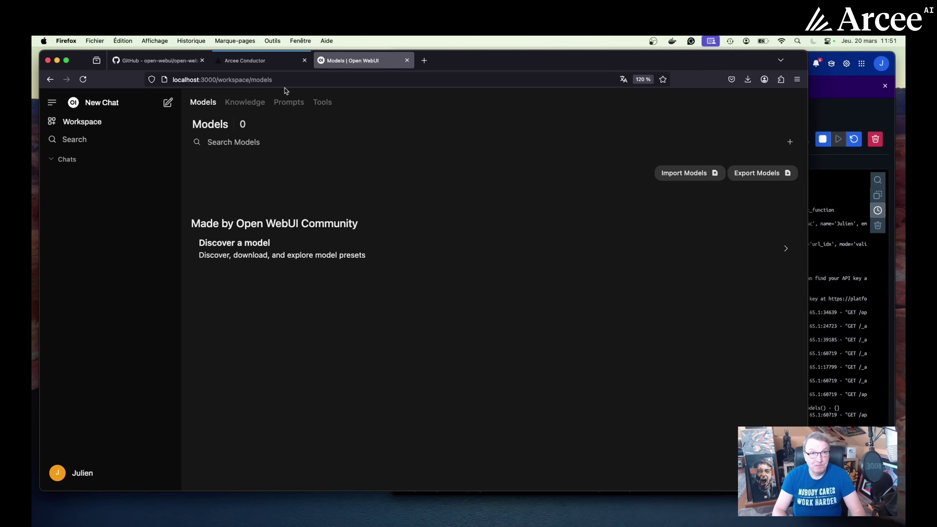
Go to the Arcee Conductor tab and enter its prompt page with the Auto model selected.
left_click(268, 59)
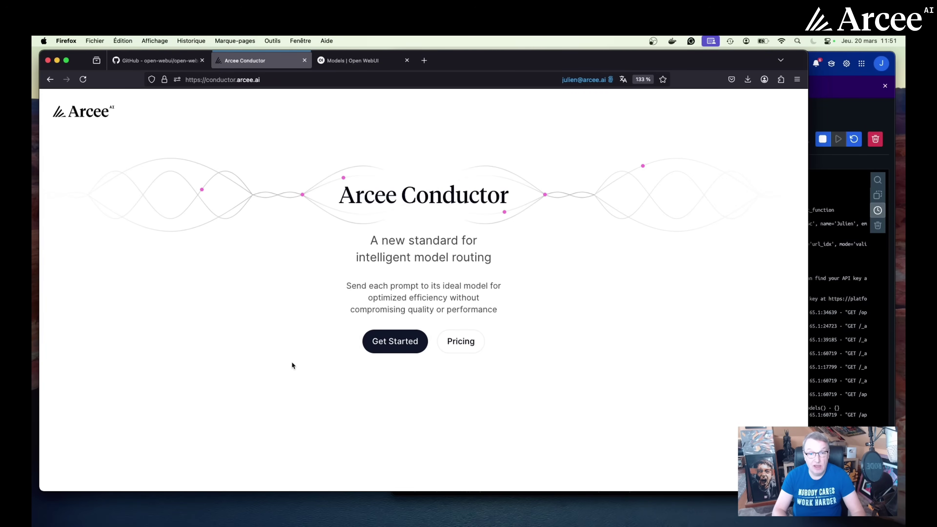
left_click(392, 347)
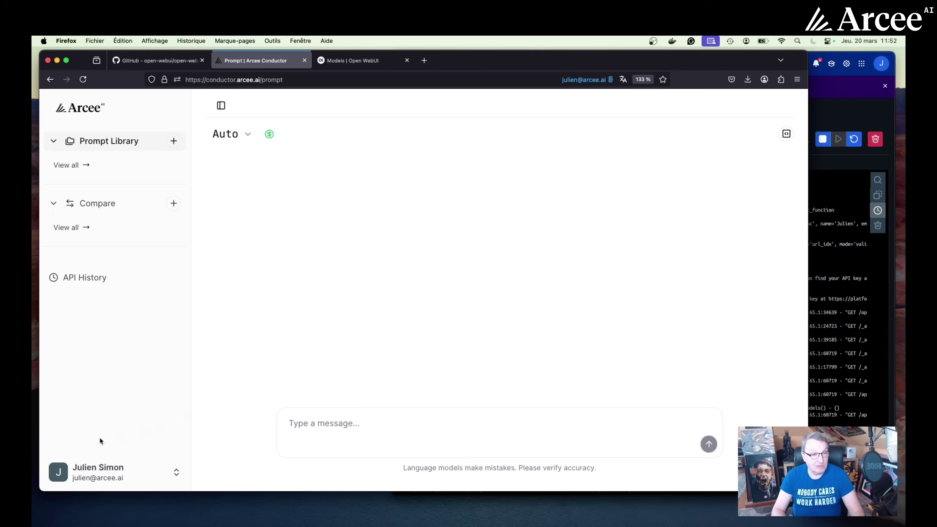
Open Conductor's API Keys page from the profile menu to see key1.
left_click(103, 468)
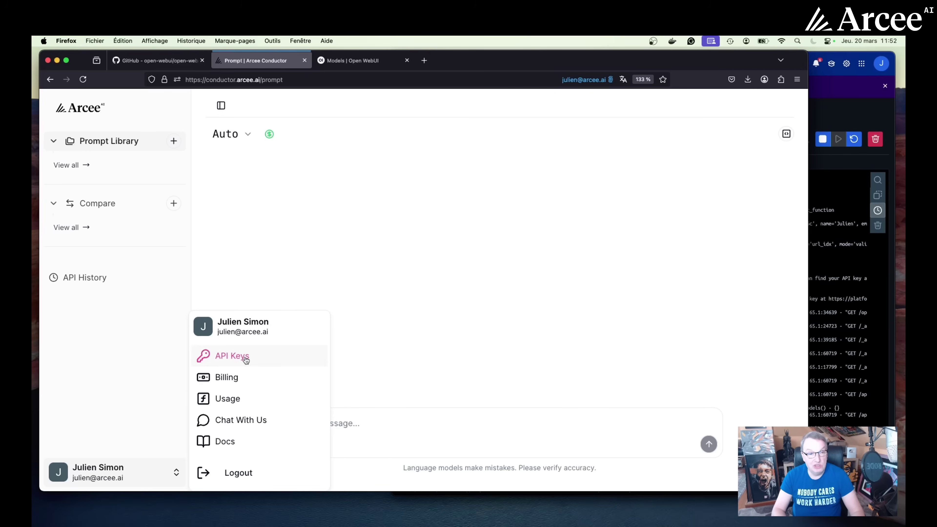
left_click(232, 356)
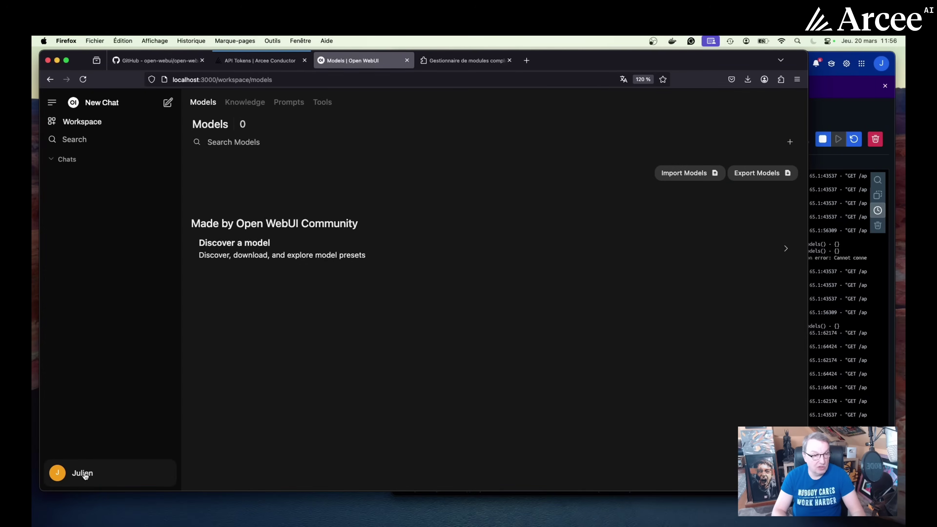
left_click(83, 473)
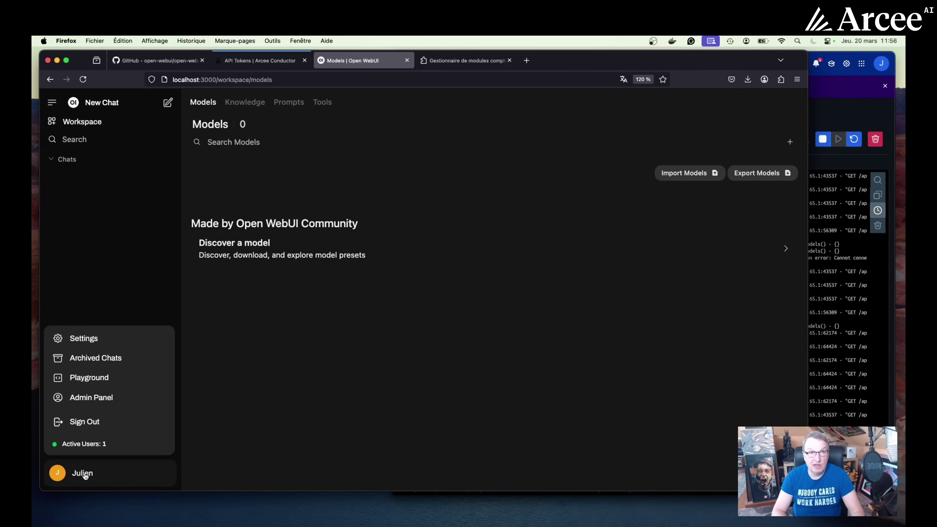
left_click(103, 343)
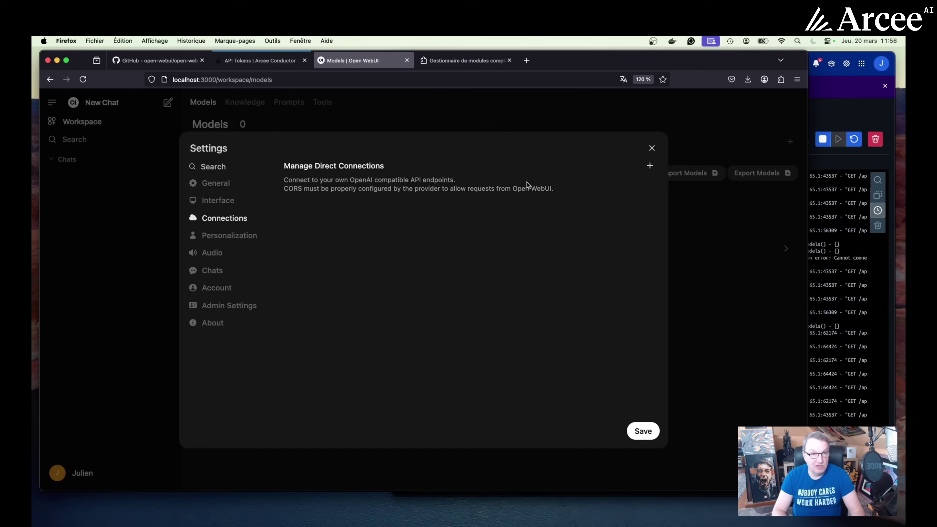
left_click(648, 167)
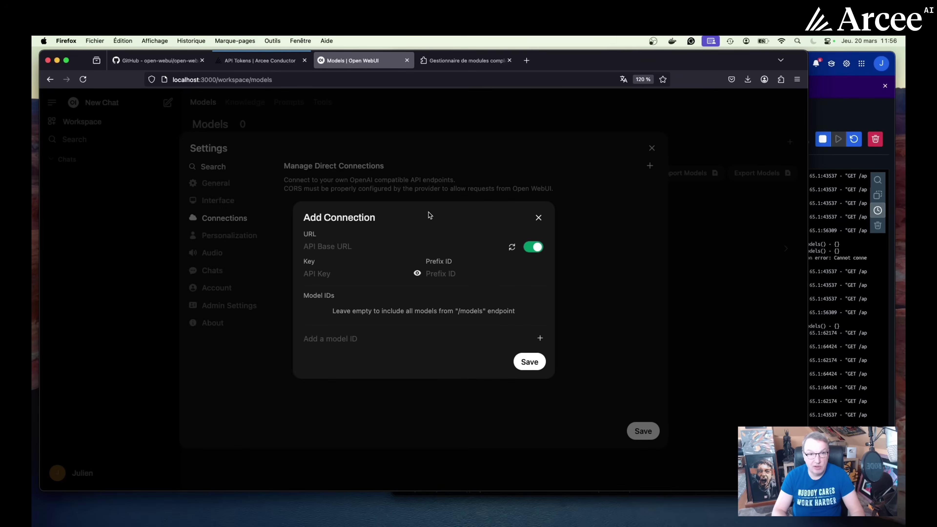
left_click(357, 247)
type("https:")
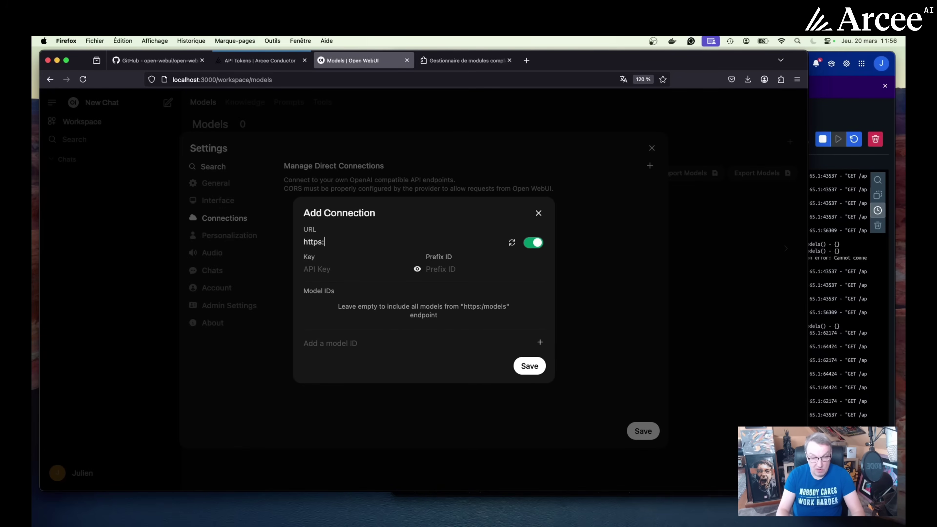
type("//condu")
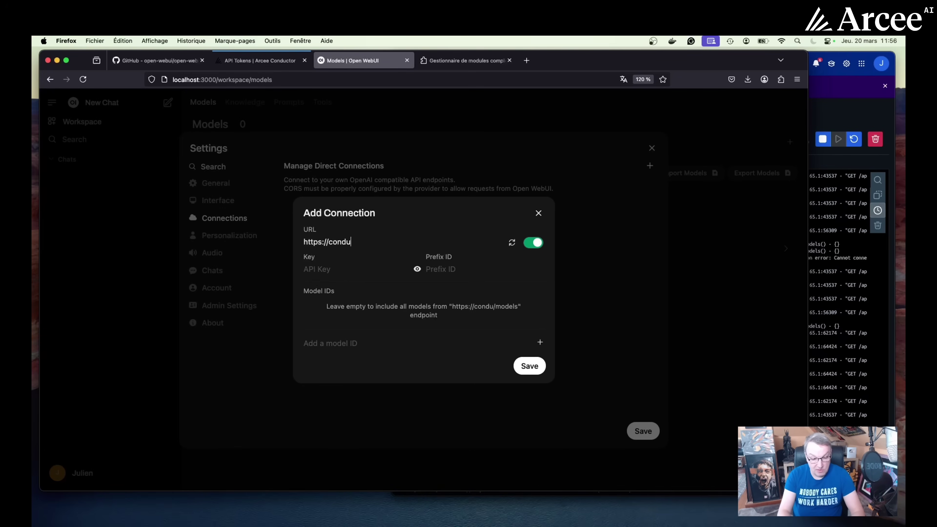
type("ctor.arcee/a")
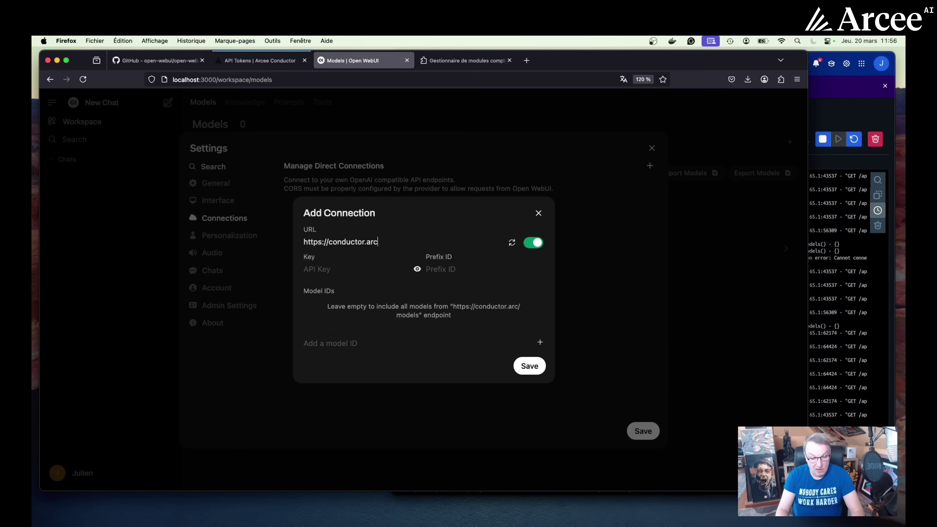
key("BackSpace")
key("BackSpace")
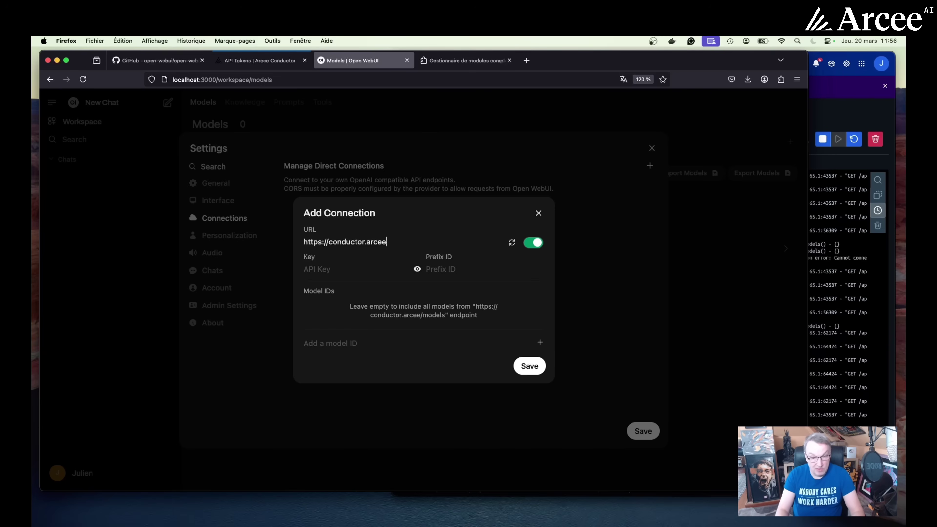
type(".ai/v")
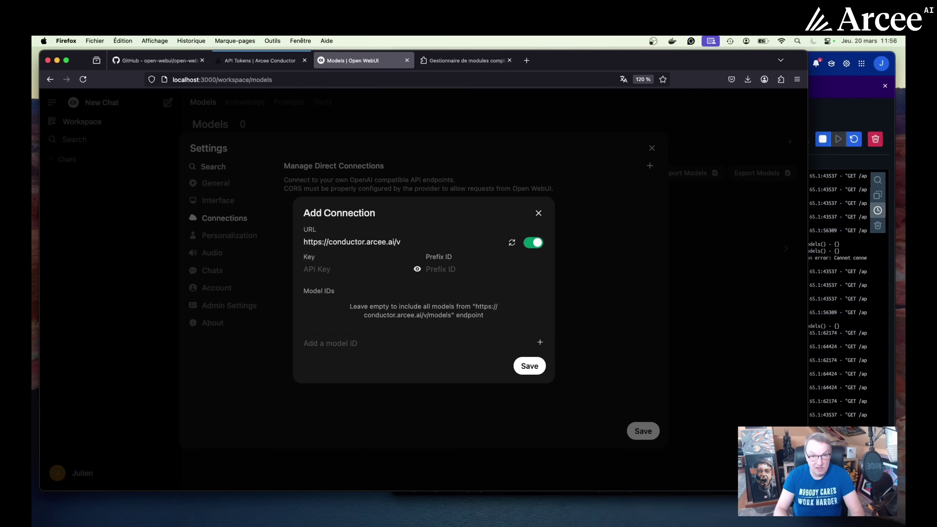
type("1")
Paste the API key, add model ID auto, verify the connection and save it.
left_click(343, 268)
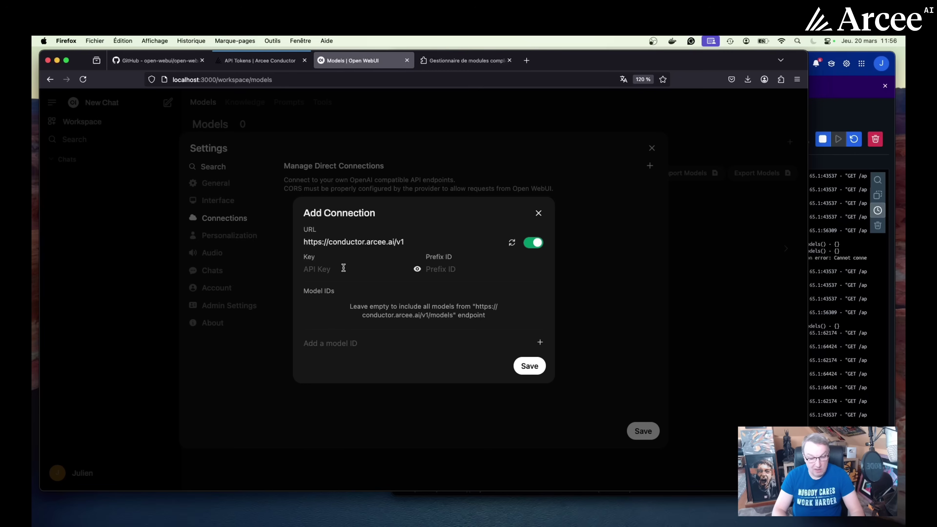
key("super+v")
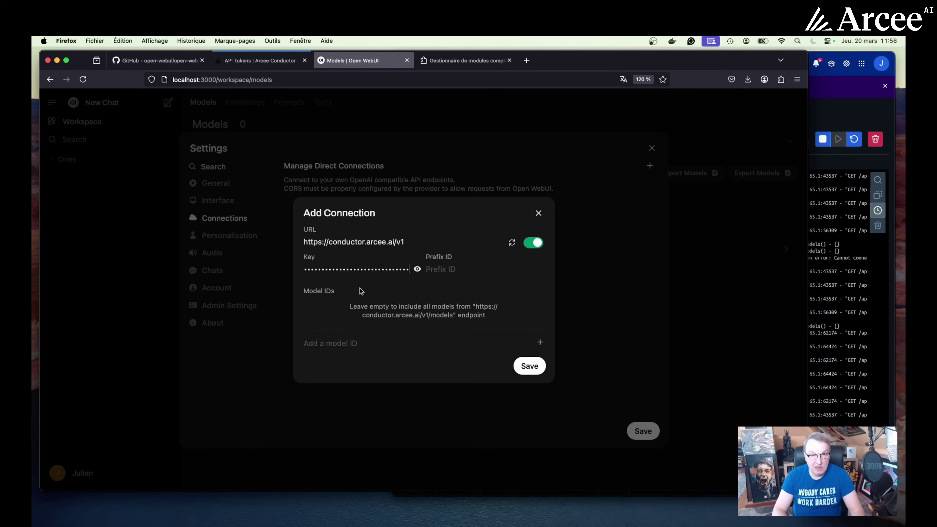
left_click(386, 343)
type("auto")
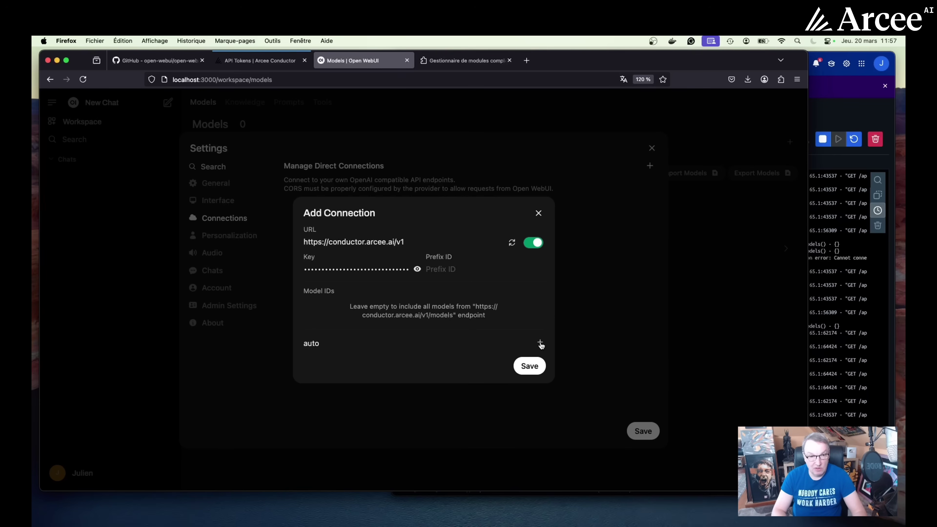
left_click(540, 344)
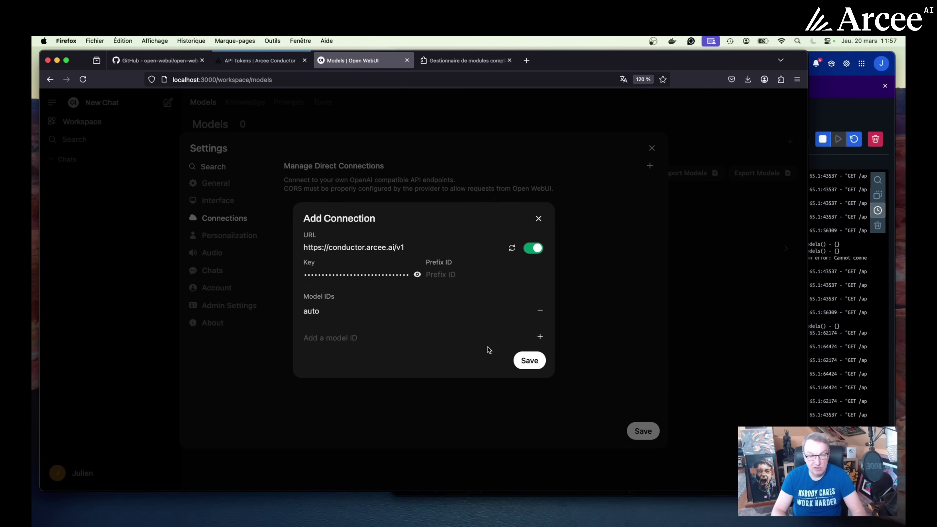
left_click(511, 250)
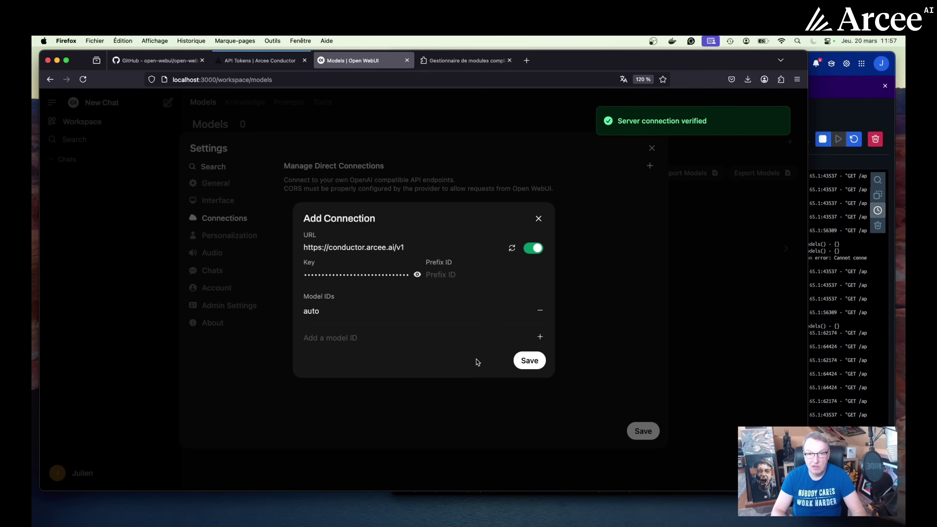
left_click(529, 361)
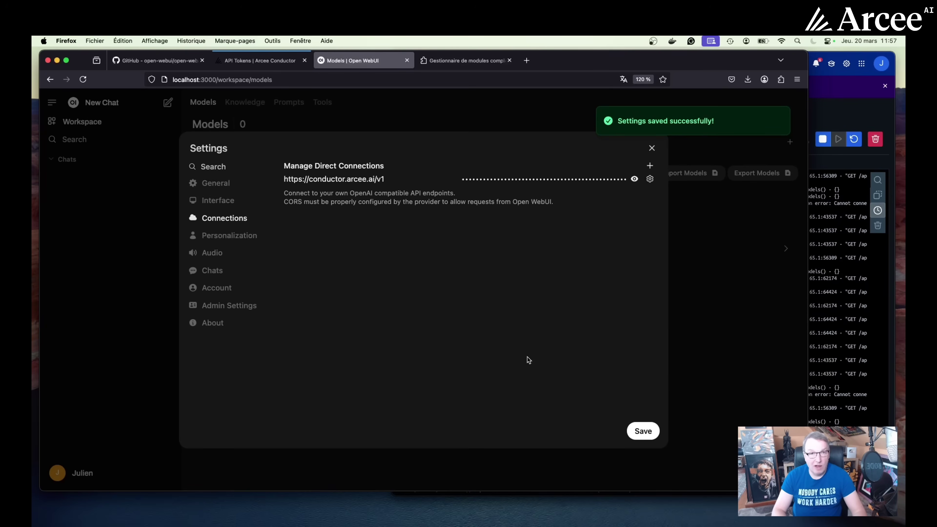
left_click(651, 165)
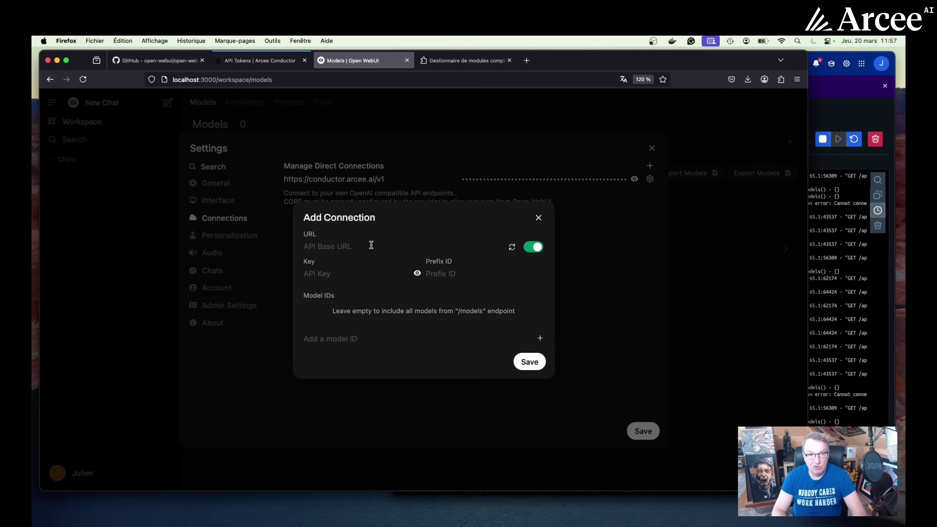
left_click(358, 247)
type("https")
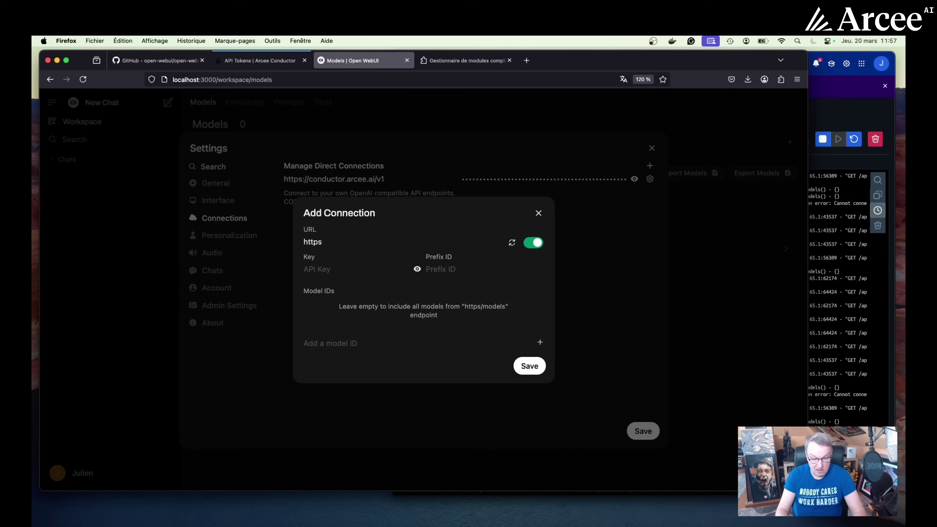
type("://model")
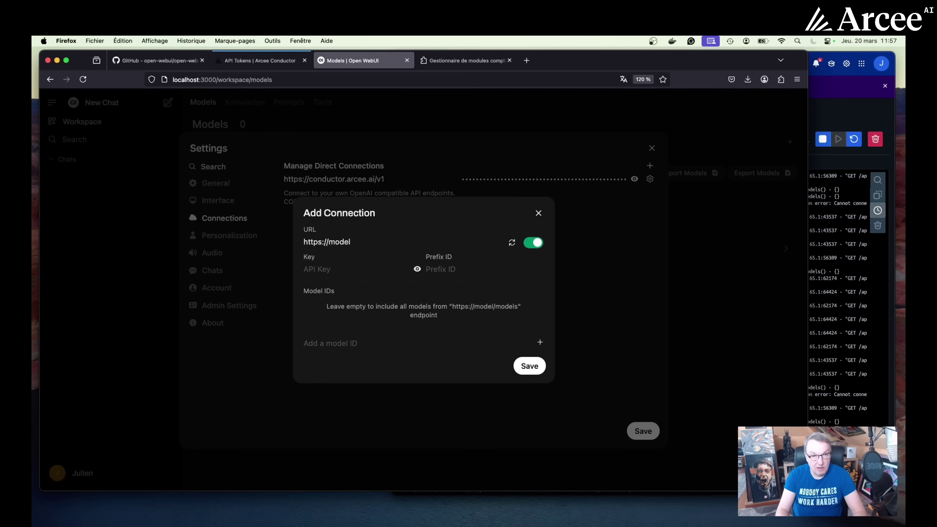
type("s.a")
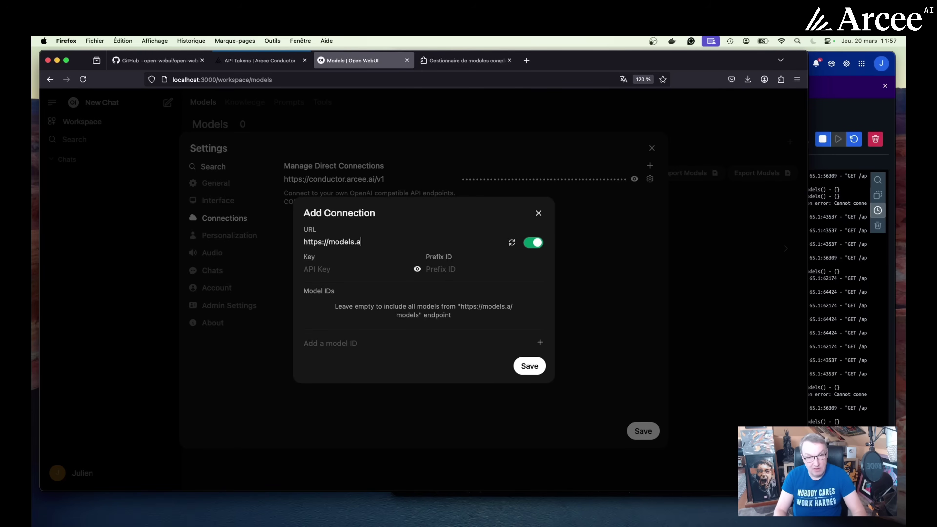
type("rce")
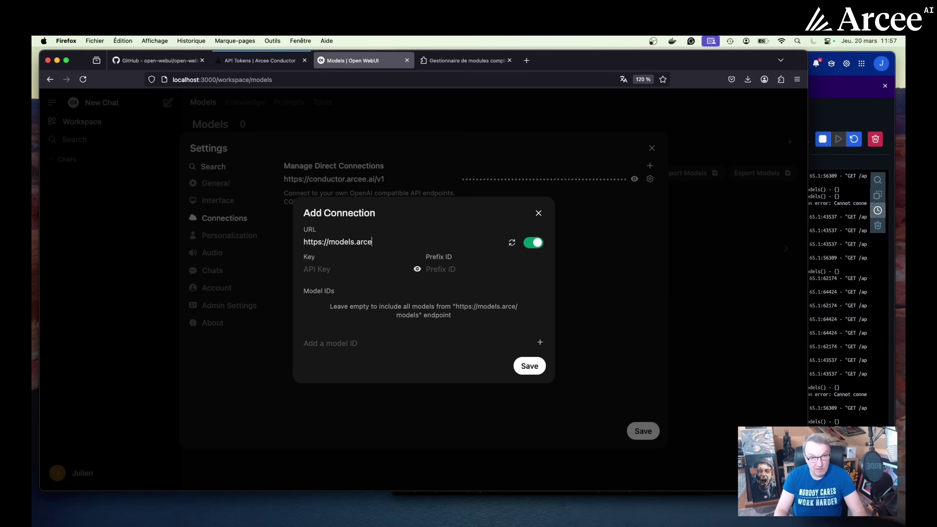
type("e.ai/v1")
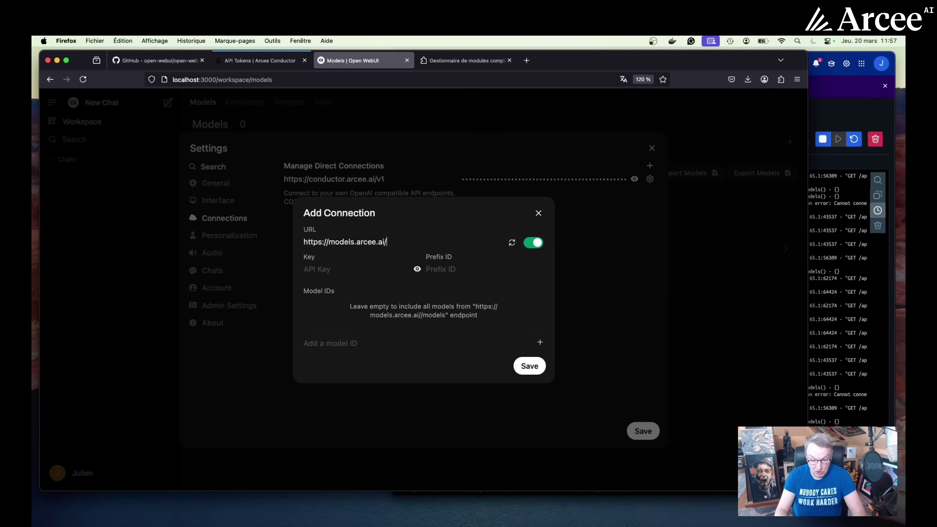
left_click(353, 272)
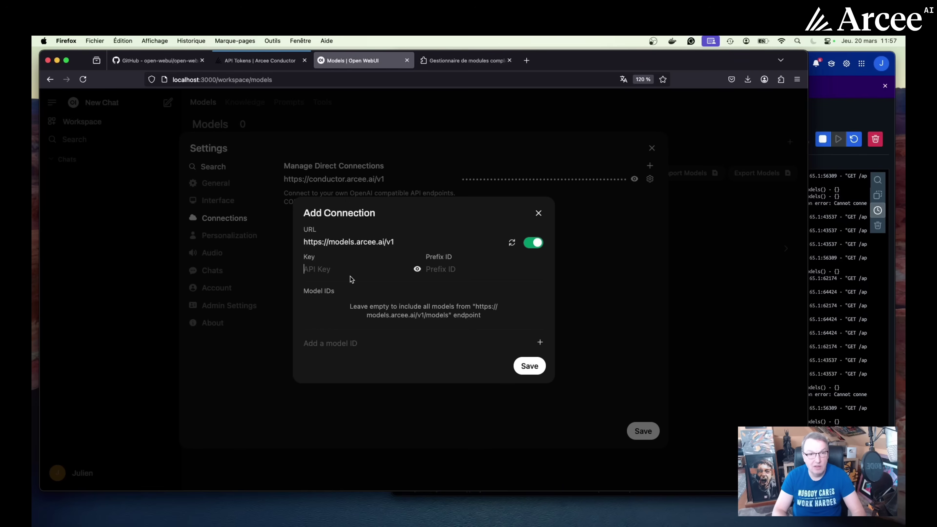
key("super+v")
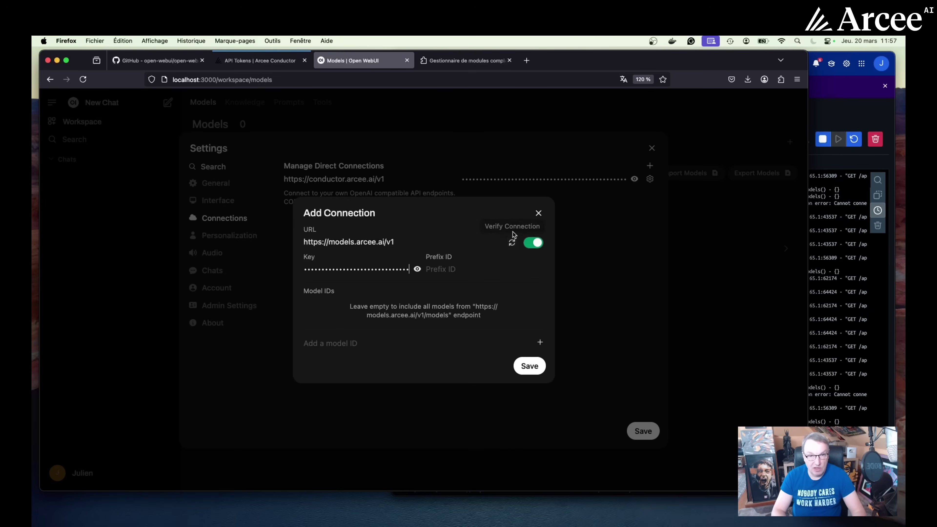
left_click(511, 243)
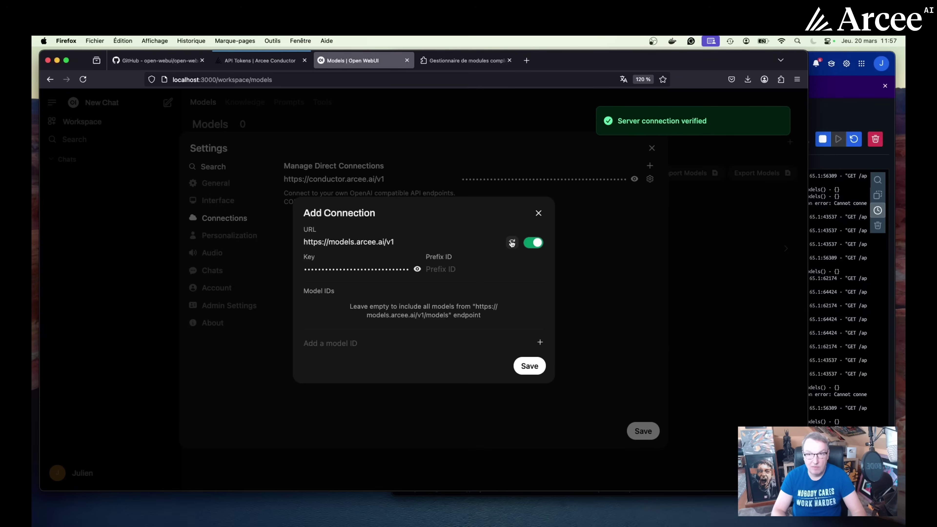
left_click(526, 366)
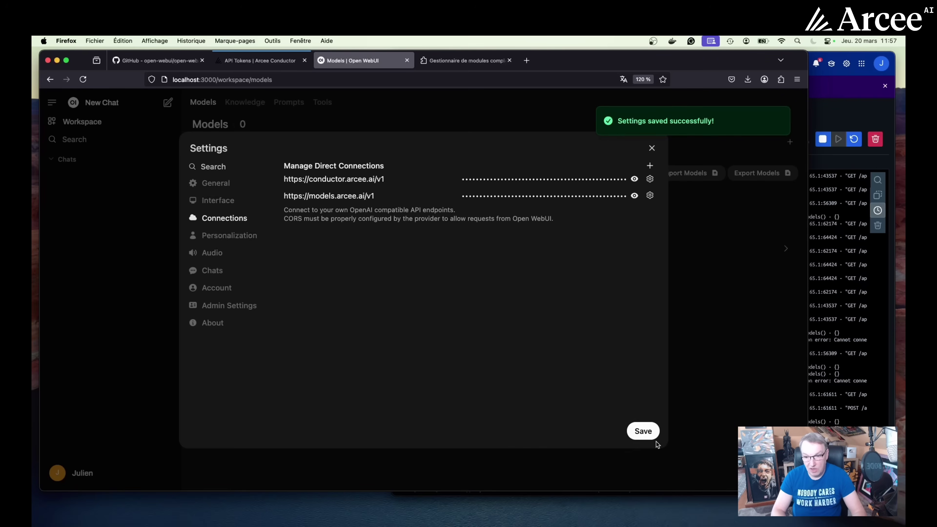
Save and close Settings, start a new chat, and choose auto after browsing the Arcee models.
left_click(644, 431)
left_click(652, 149)
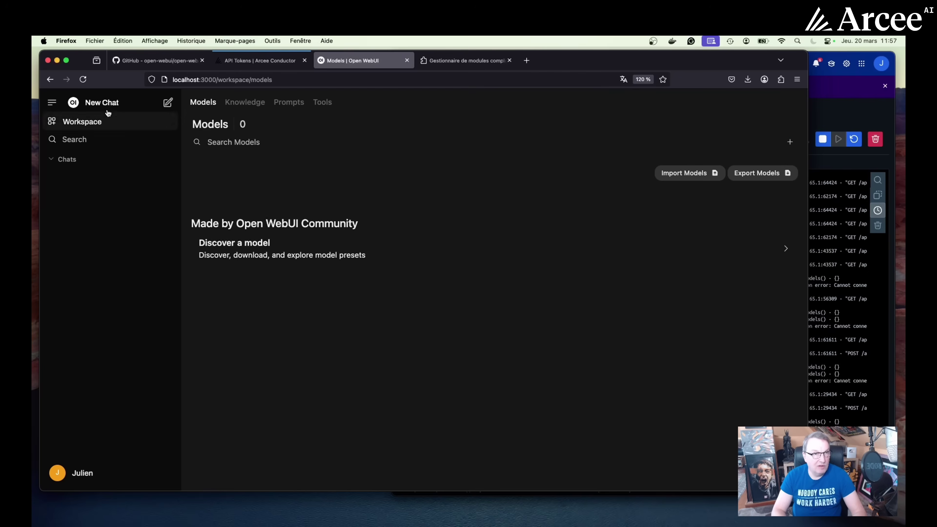
left_click(107, 102)
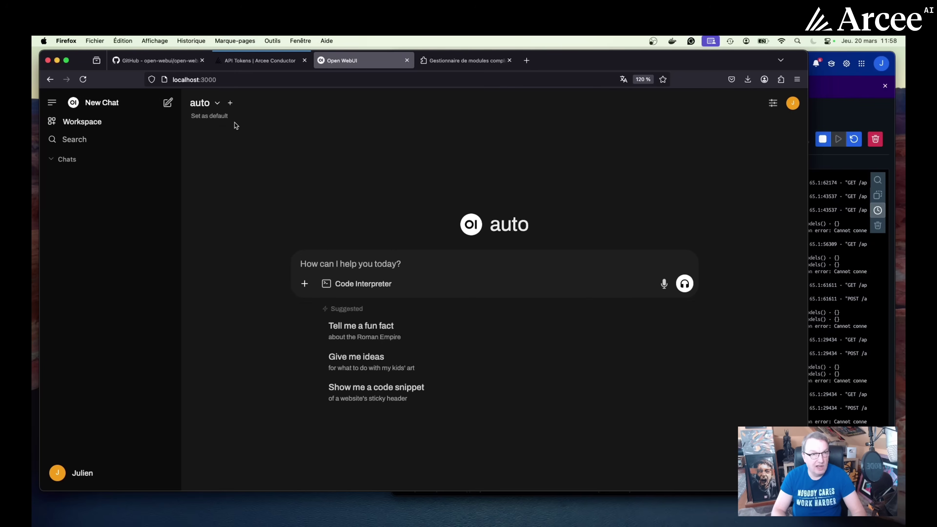
left_click(217, 104)
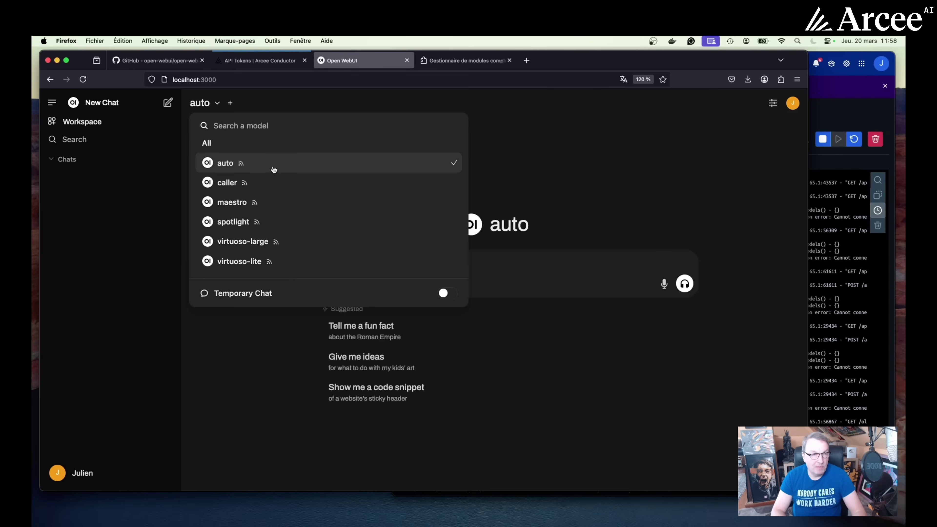
scroll(270, 188, "down", 1)
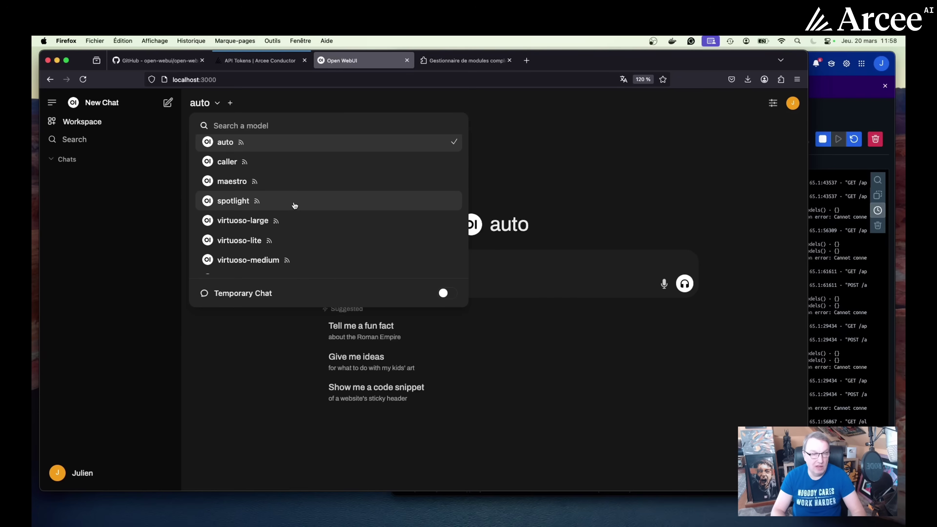
scroll(295, 207, "down", 3)
scroll(295, 214, "up", 5)
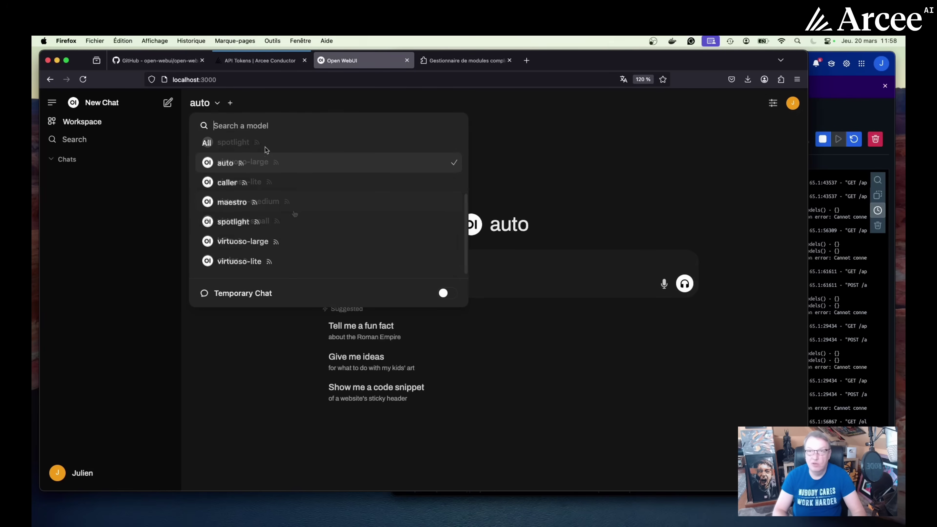
left_click(263, 162)
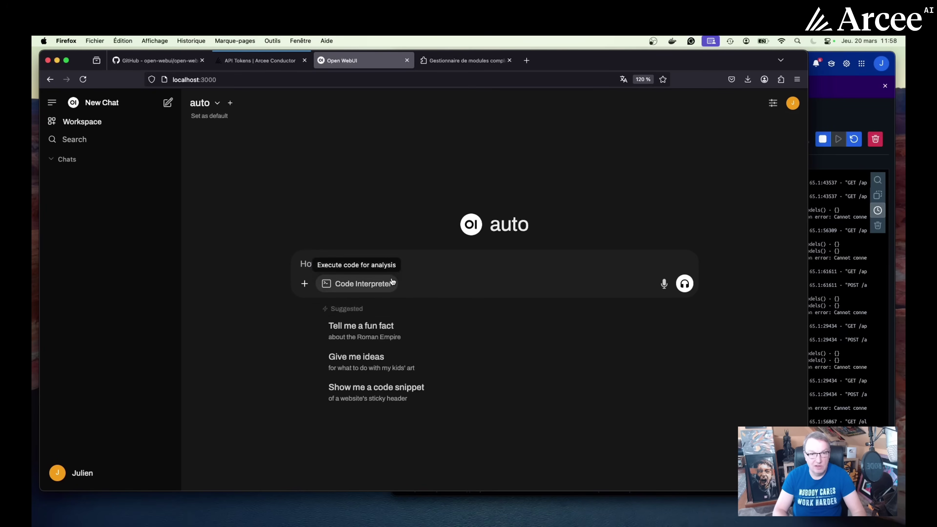
Send the prompt 'Write a short welcome message for a new employee joining Arcee AI next week.'.
left_click(384, 264)
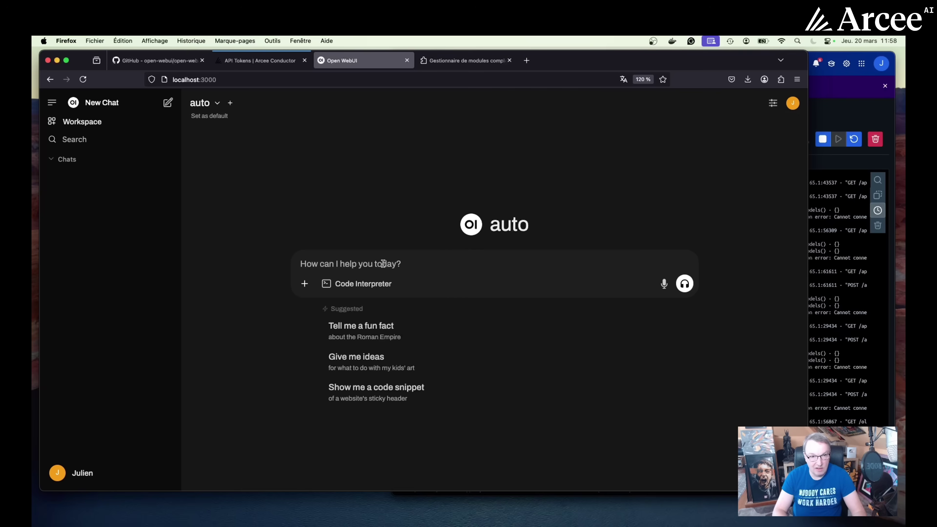
type("Write")
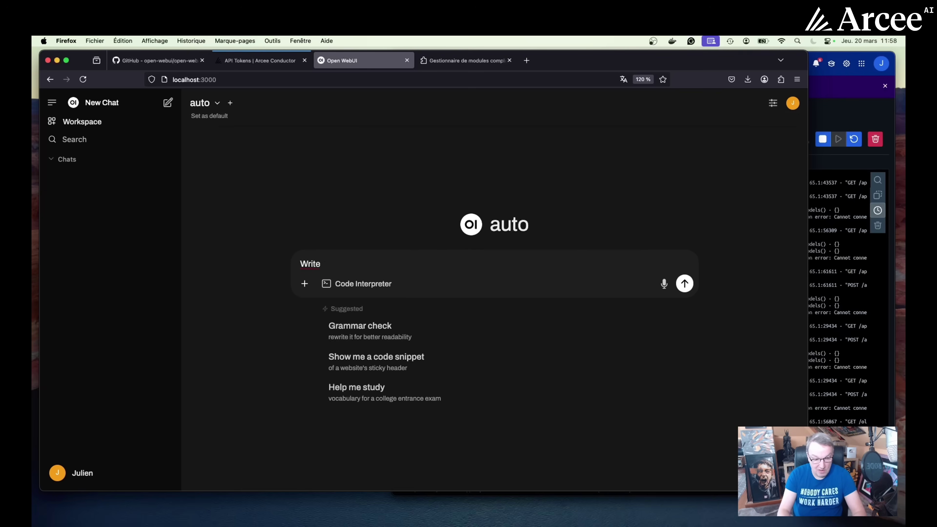
type(" a short welcome")
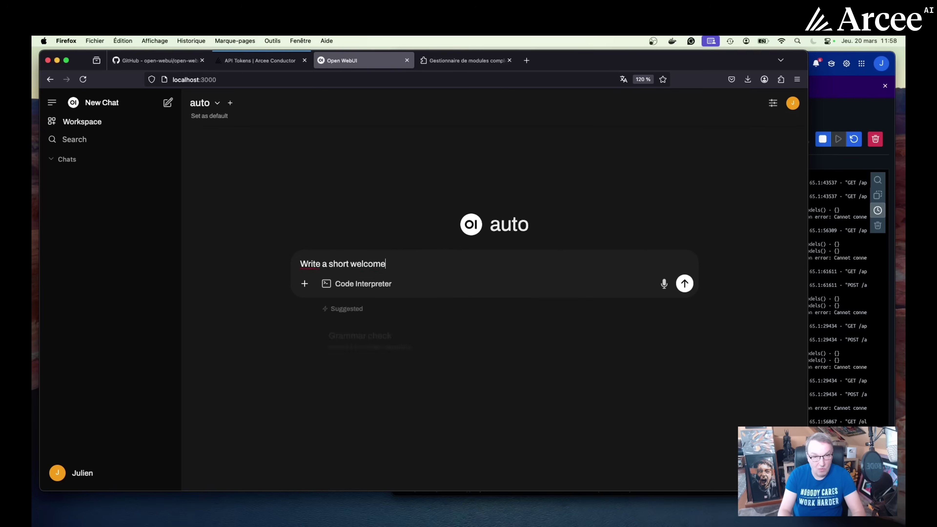
type(" message for an")
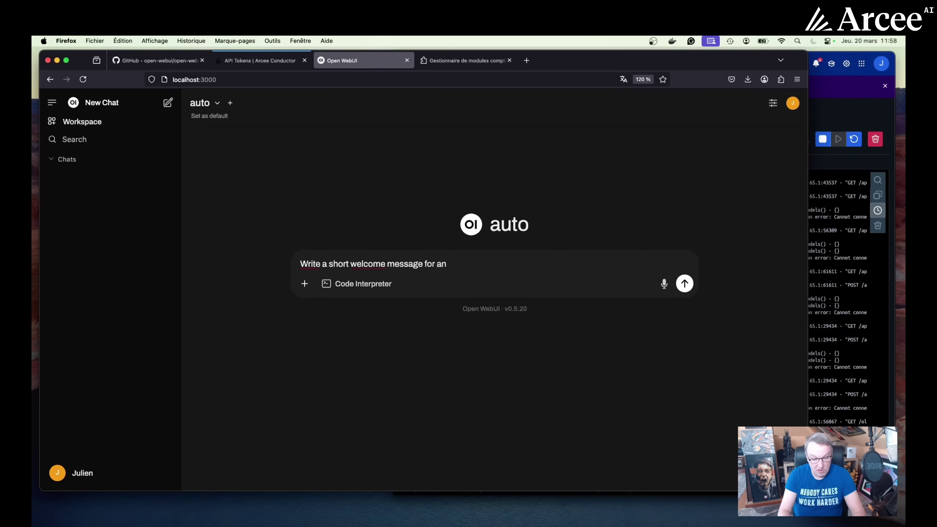
key("BackSpace")
type("new ")
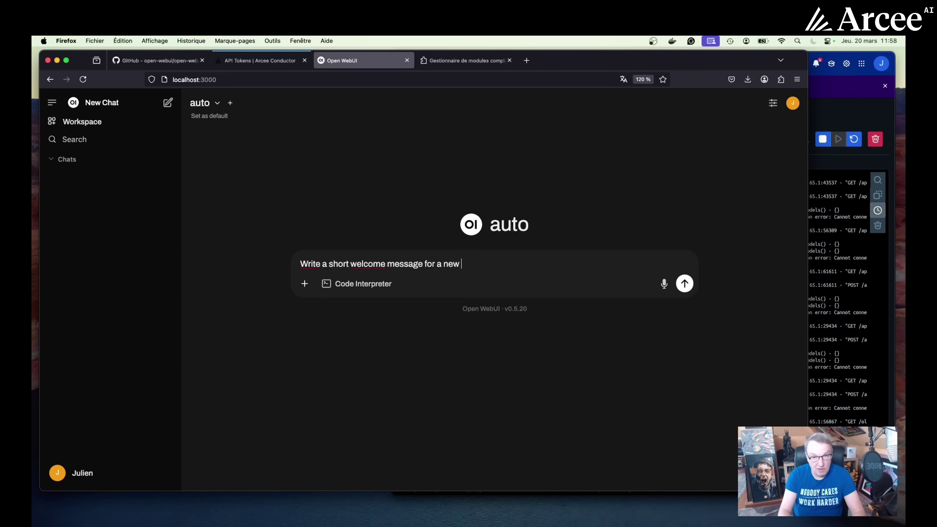
type("employee j")
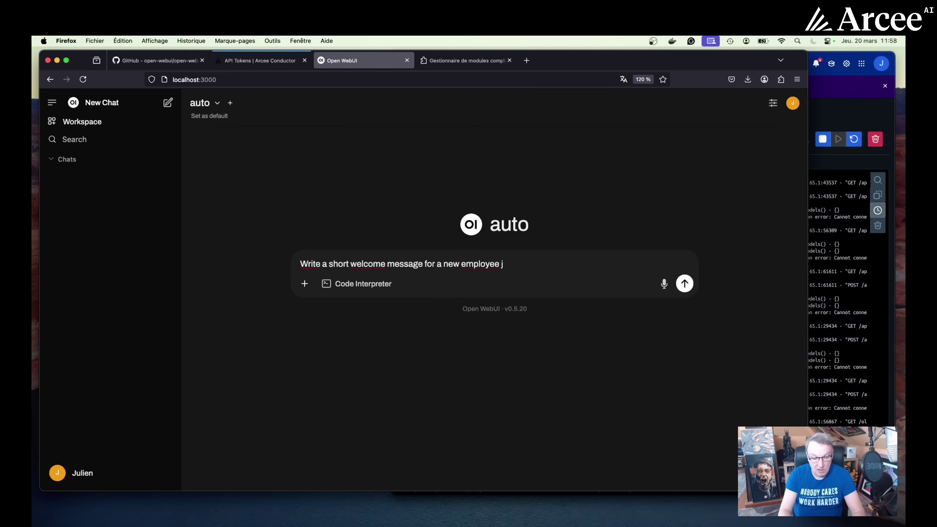
type("oining Arce")
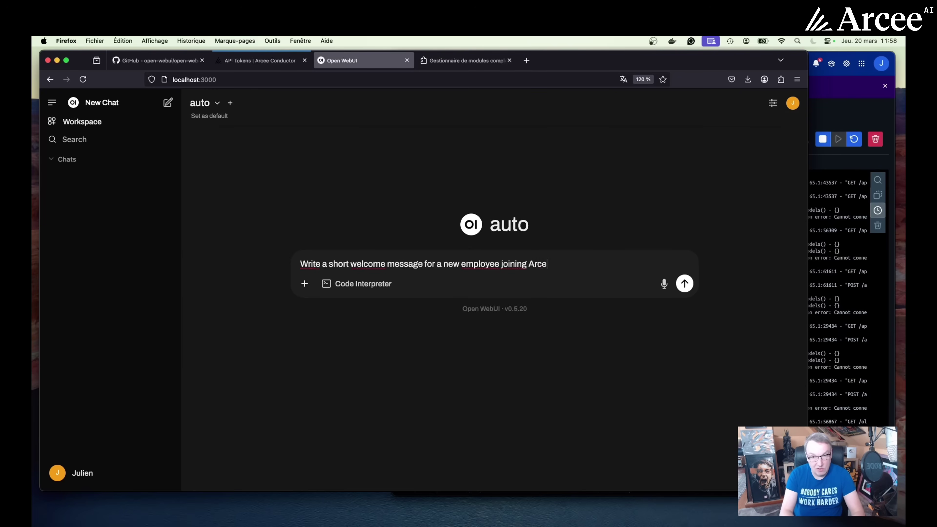
type("e AI next we")
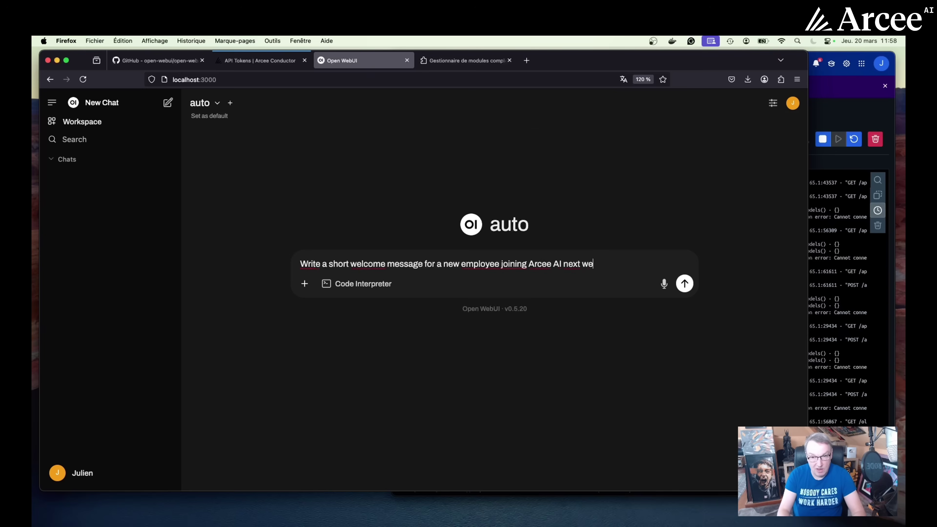
type("ek.")
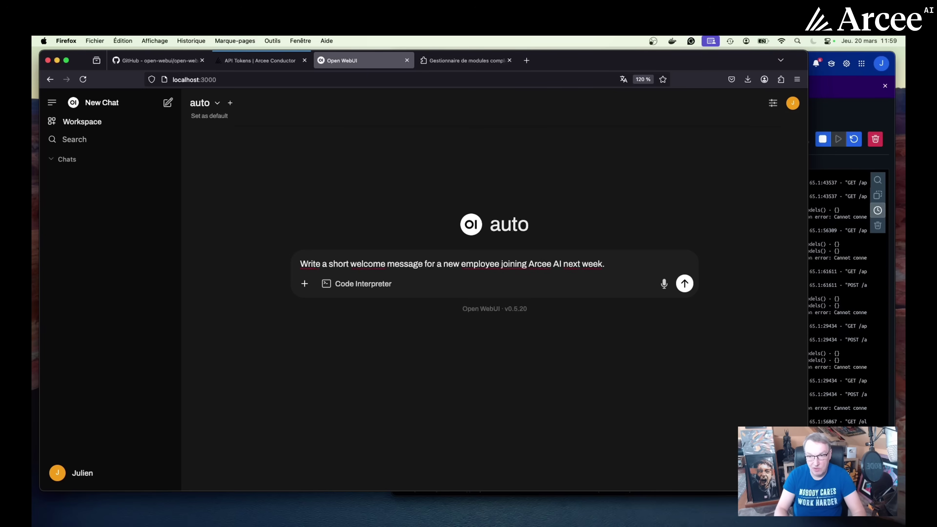
left_click(684, 283)
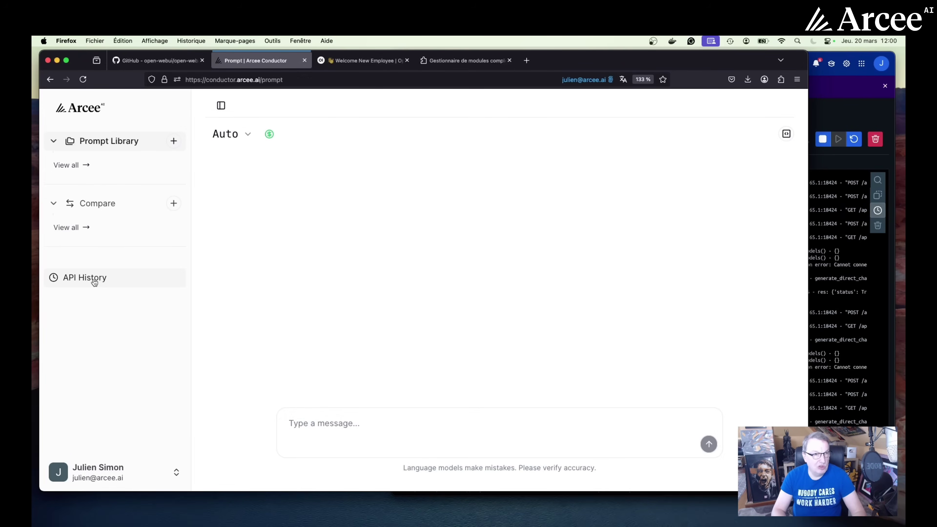
Open API History and inspect the welcome-message request's 186/98 token counts and $0.00001048 cost.
left_click(94, 282)
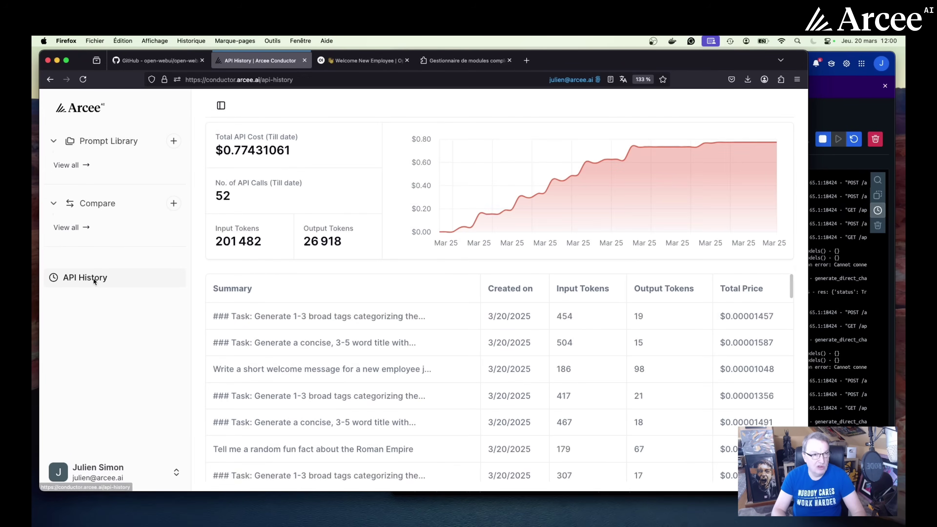
triple_click(241, 370)
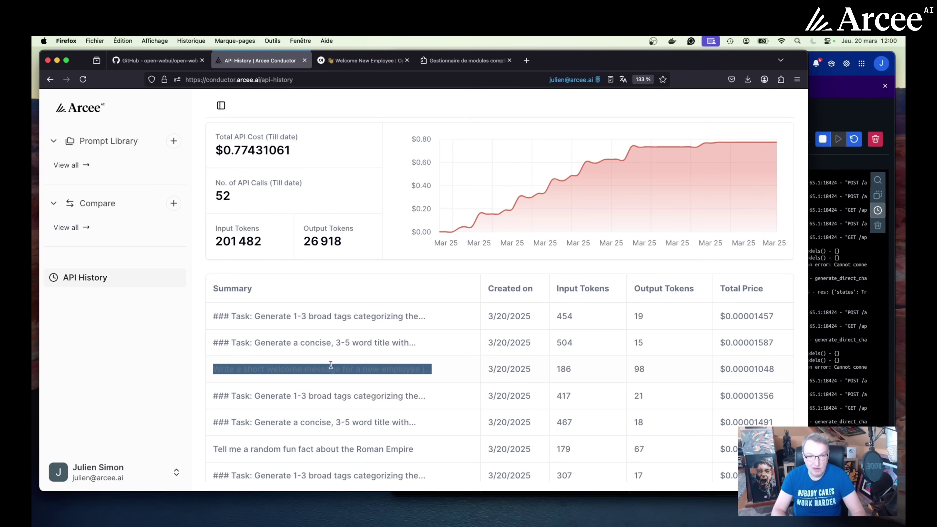
left_click(476, 366)
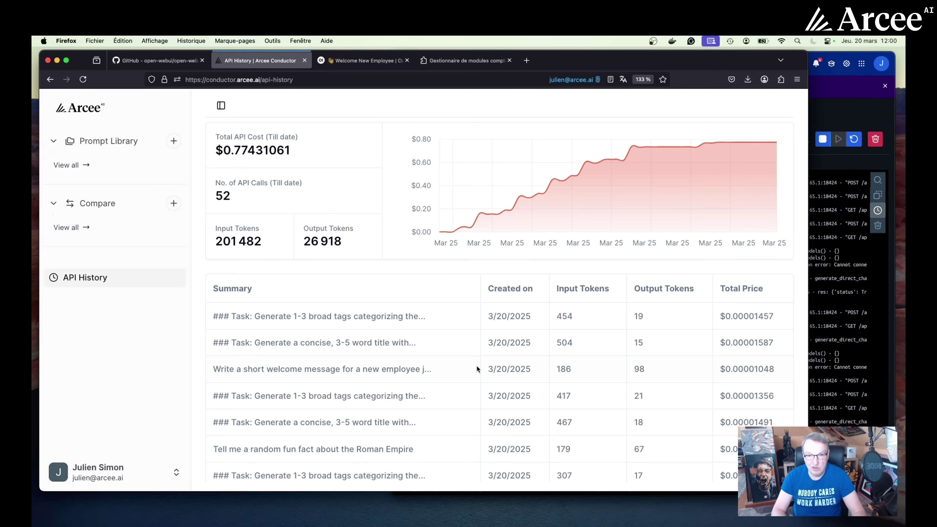
triple_click(287, 344)
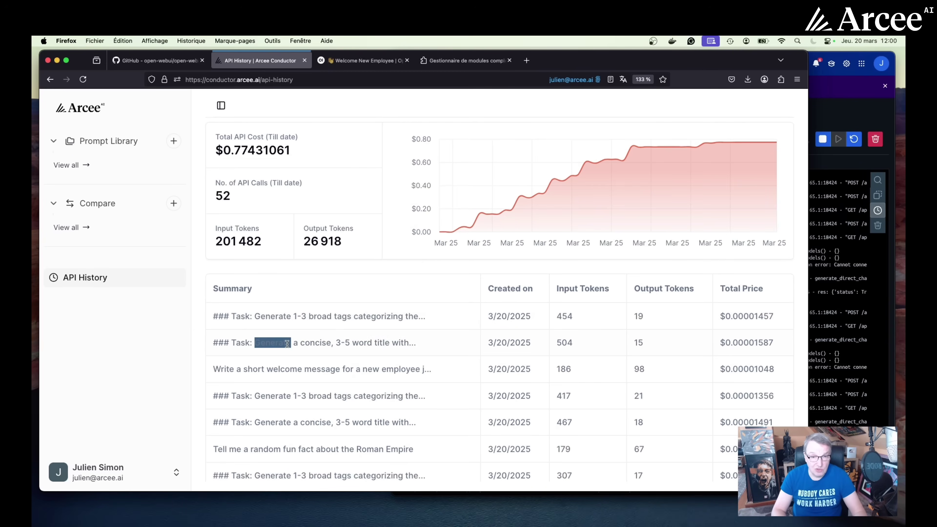
double_click(307, 318)
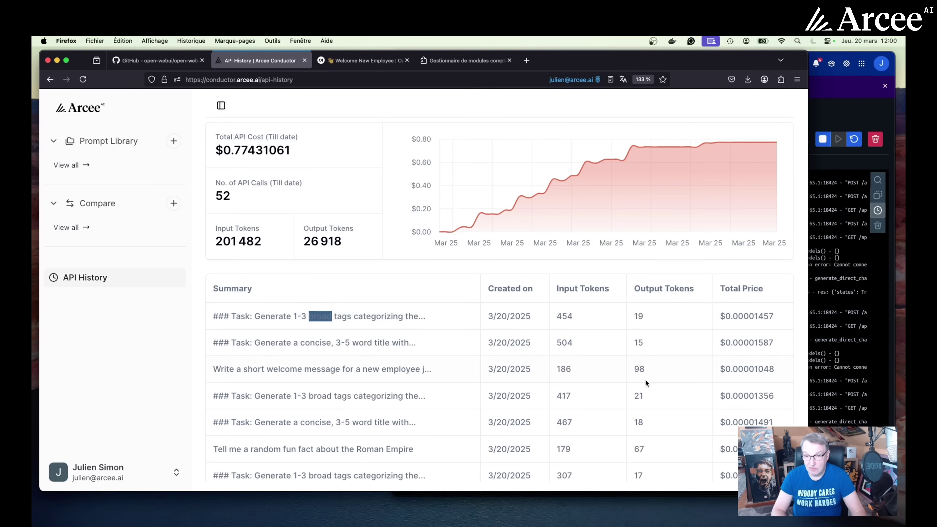
double_click(769, 314)
left_click(769, 314)
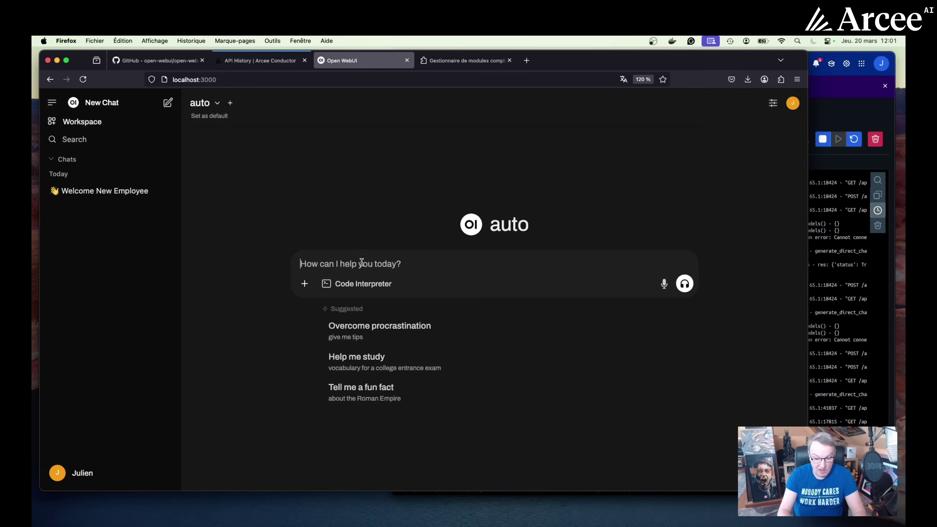
Ask the auto model: 'What's the difference between logits distillation and hidden state distillation? Can I do both with PyTorch?'.
type("What")
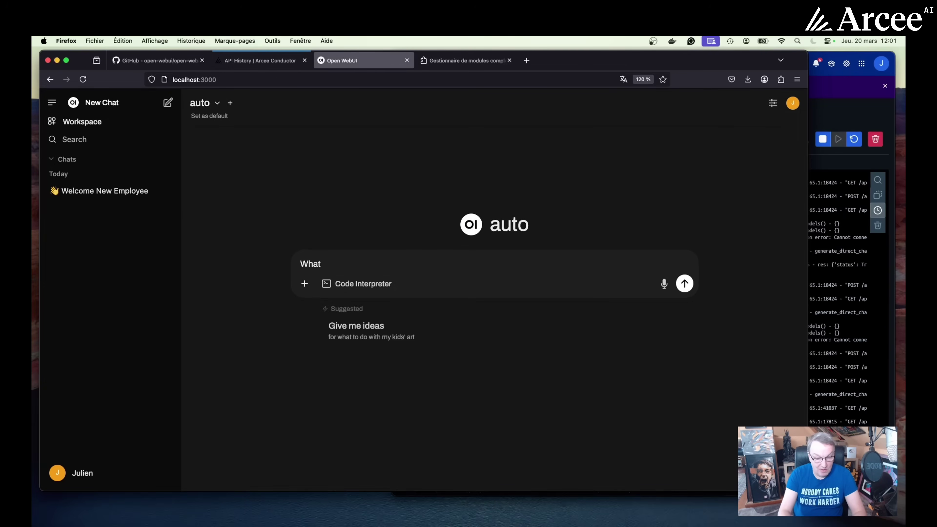
type("'s the diffe")
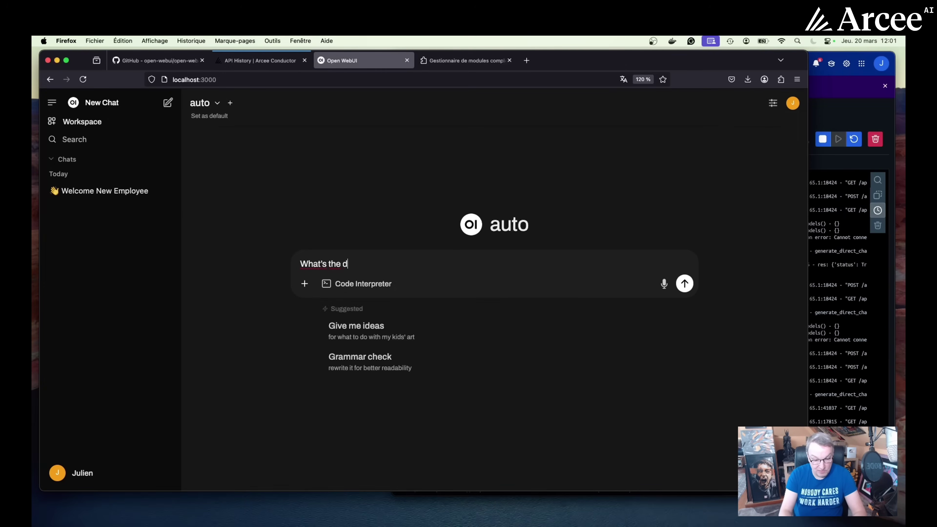
type("rence bet")
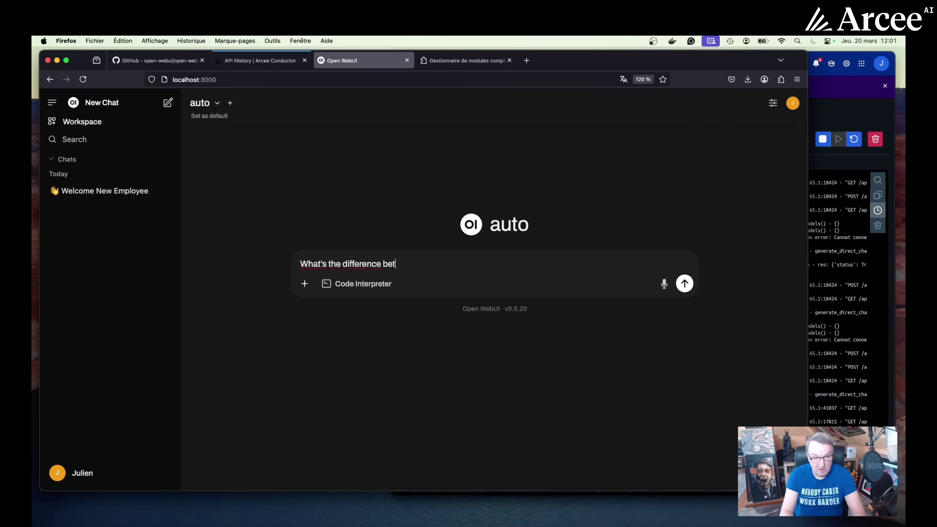
type("ween l")
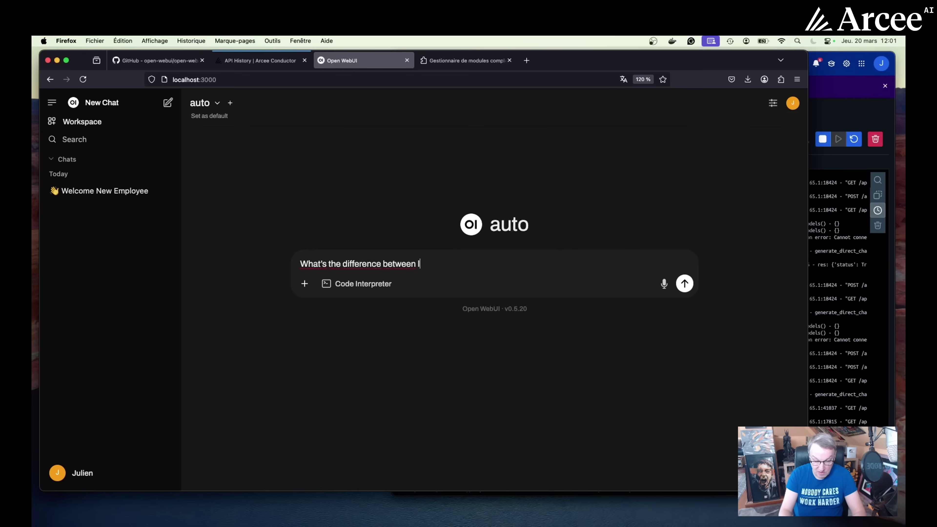
type("ogits dis")
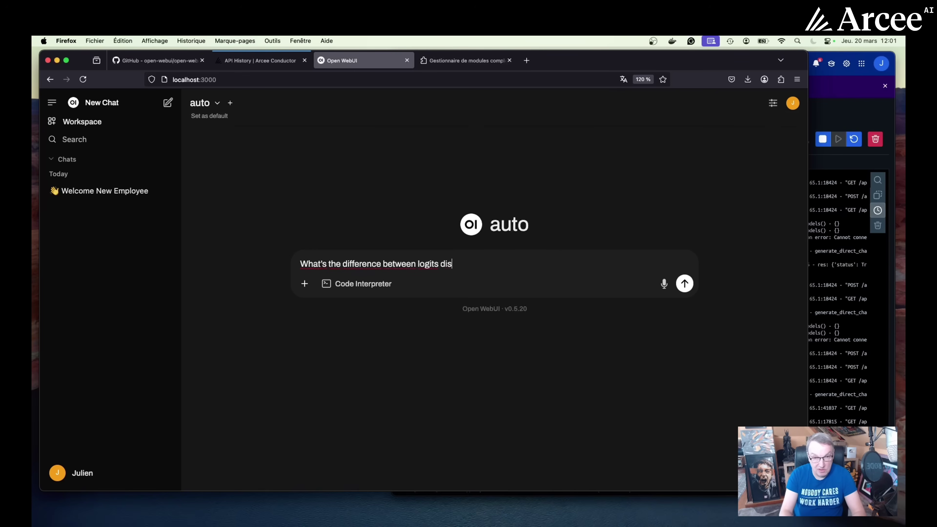
type("tillation and ")
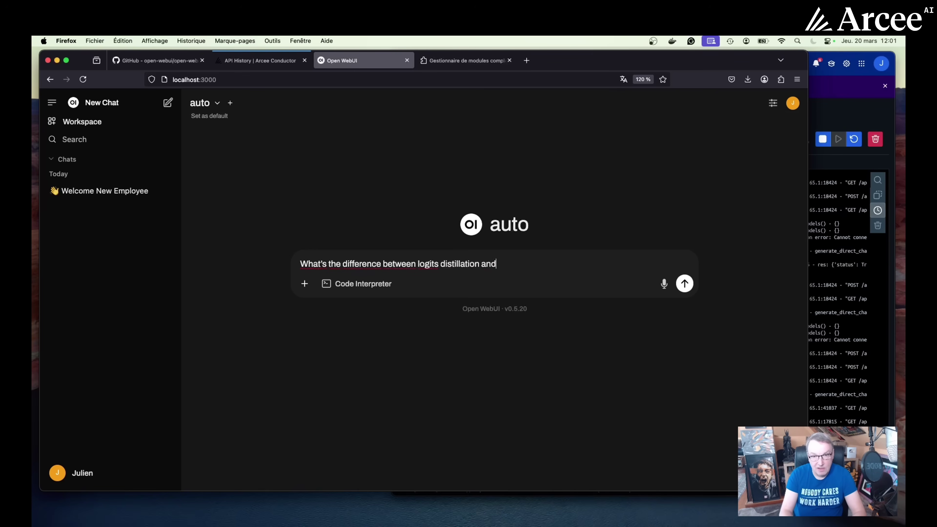
type("hidden stat")
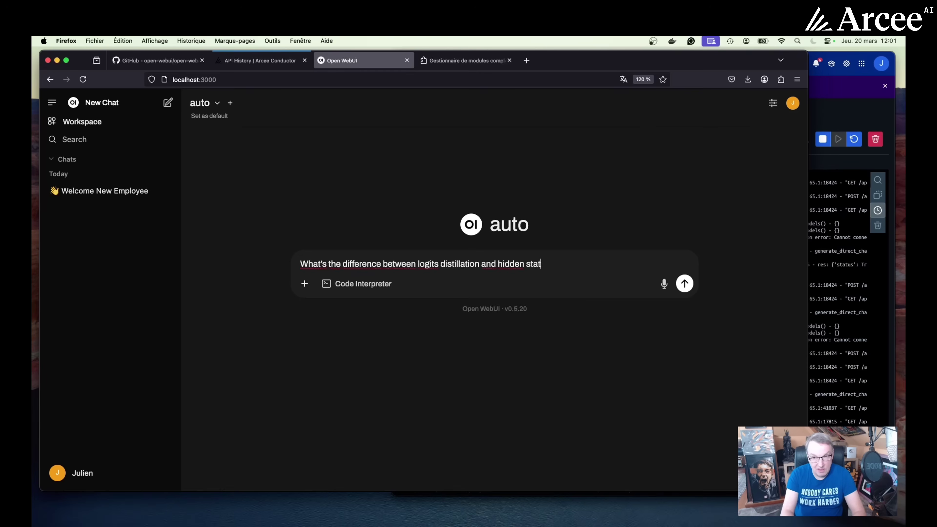
type("e distall")
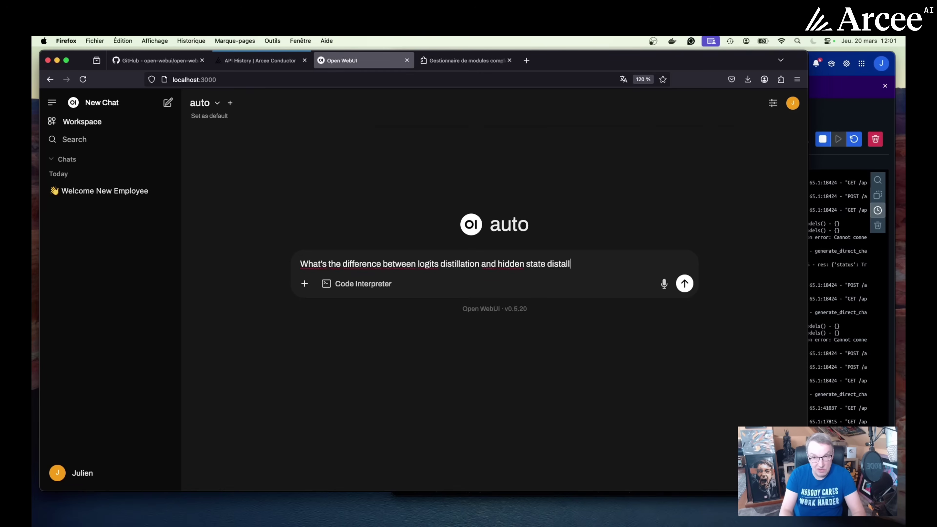
key("BackSpace")
key("BackSpace")
key("BackSpace")
type("illation")
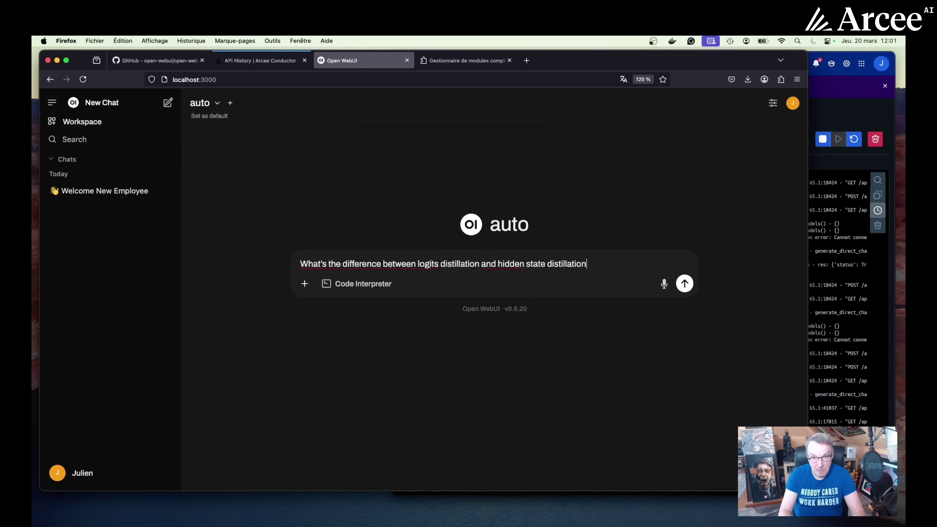
type(".")
key("BackSpace")
type("? ")
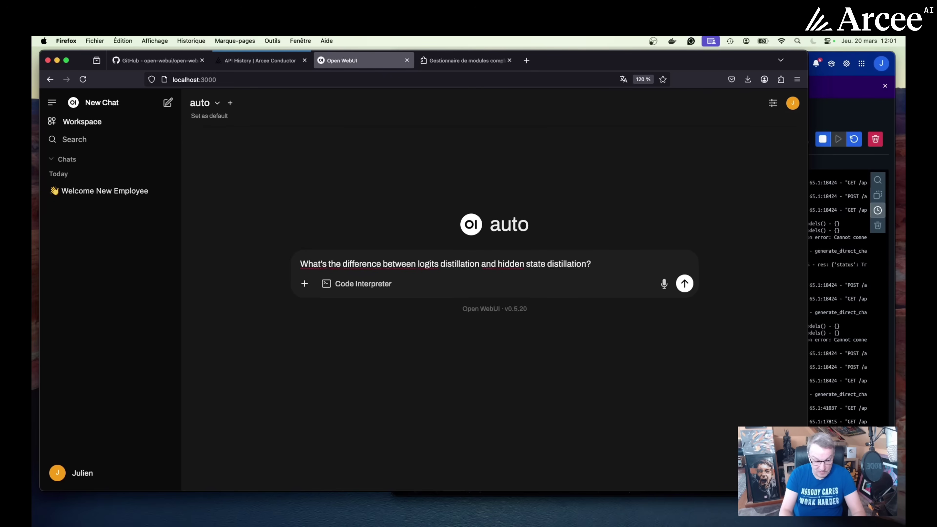
type("Can I do")
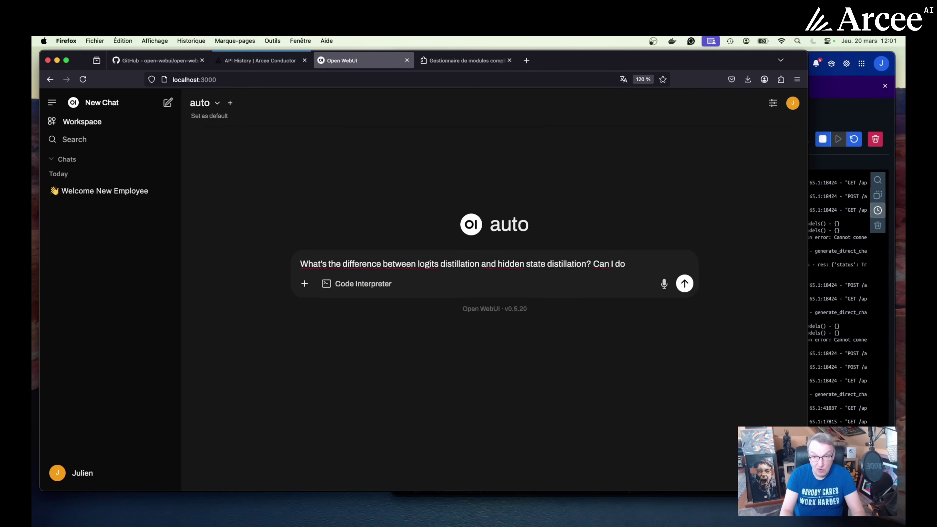
type(" both wioth")
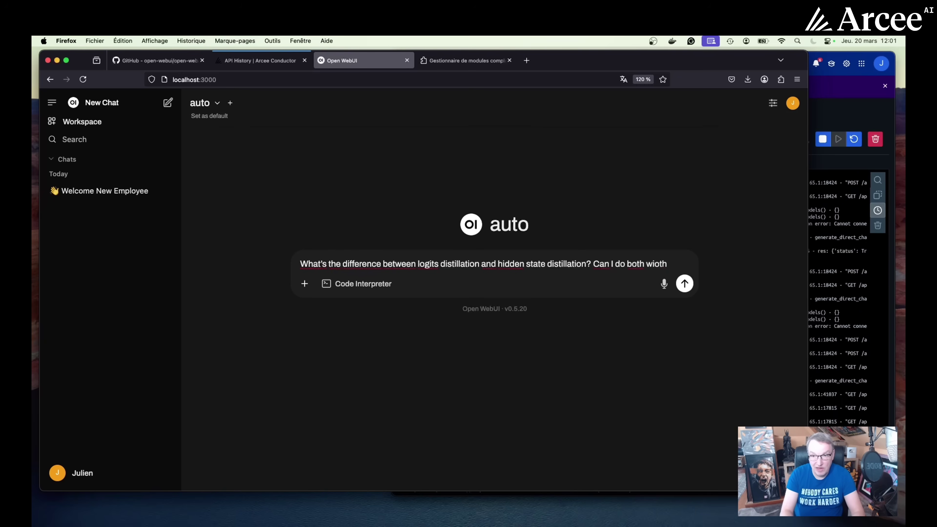
key("BackSpace")
key("BackSpace")
key("BackSpace")
type("th Pyu")
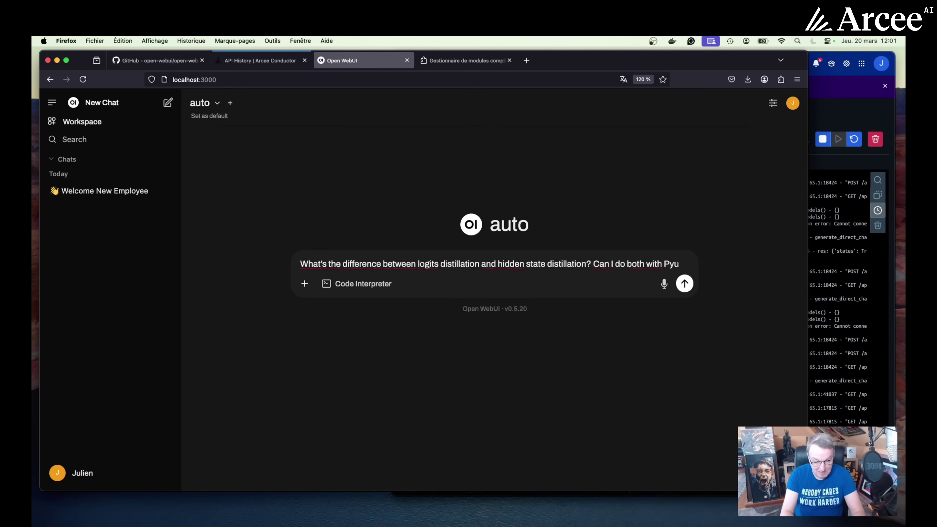
type("to")
key("BackSpace")
key("BackSpace")
key("BackSpace")
type("Torch?")
key("Return")
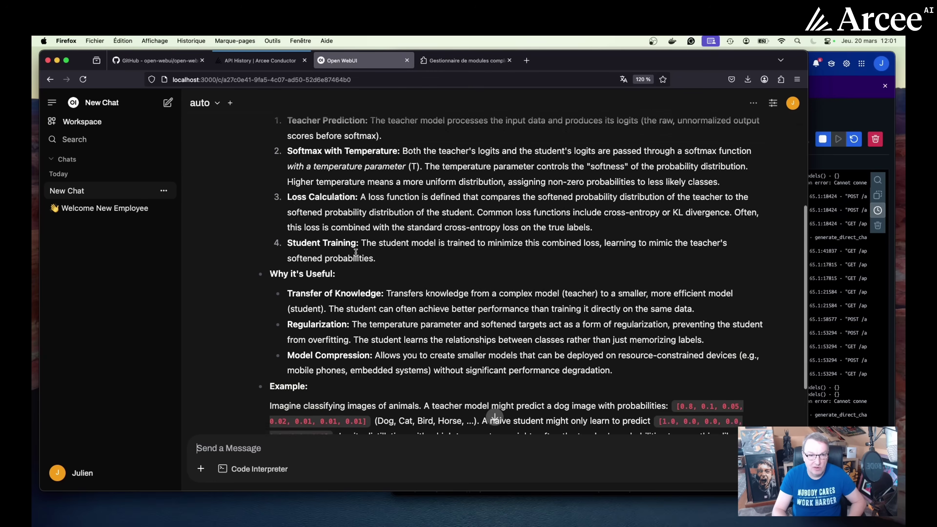
Scroll through the finished answer's comparison table, PyTorch code skeleton and considerations.
scroll(356, 252, "up", 3)
scroll(356, 252, "up", 2)
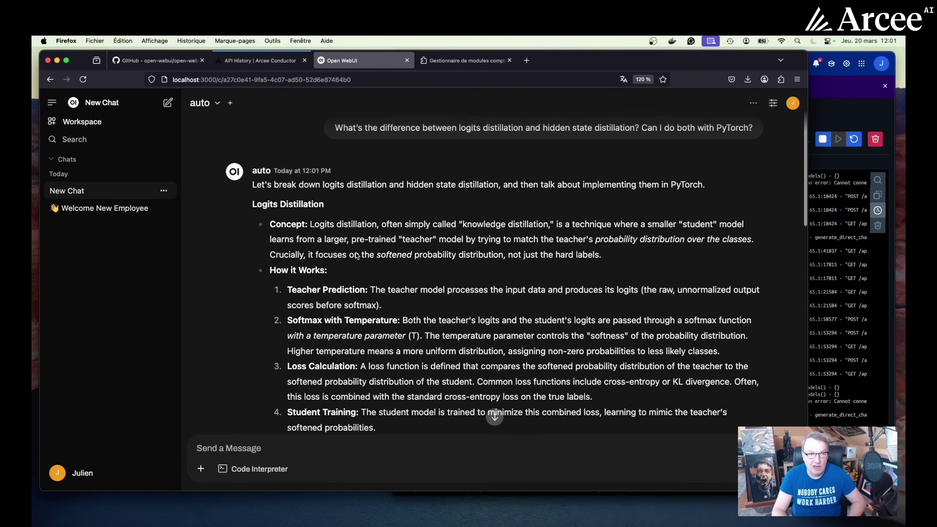
scroll(355, 252, "down", 3)
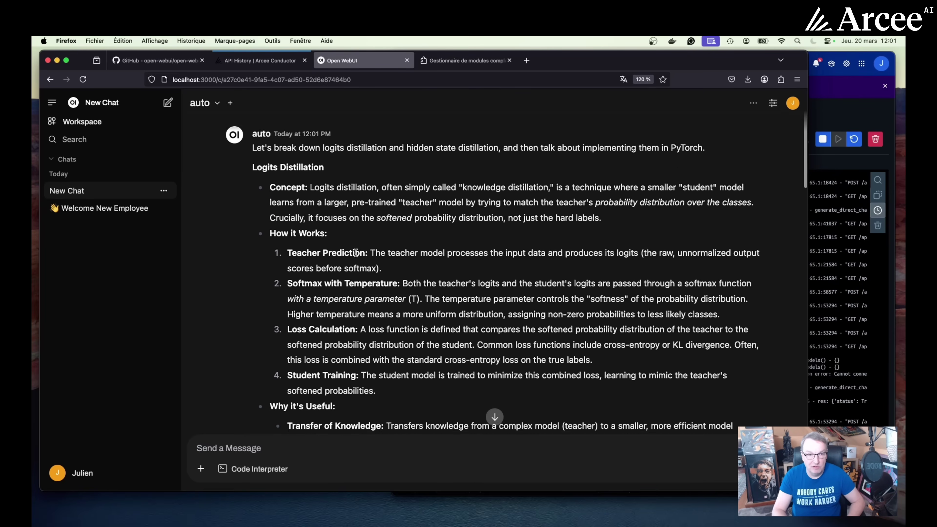
scroll(355, 252, "down", 10)
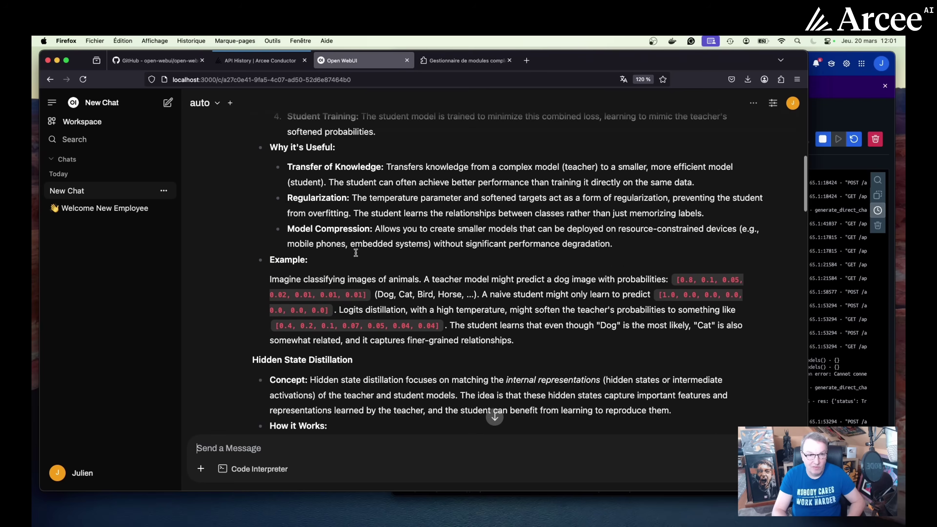
scroll(356, 252, "down", 10)
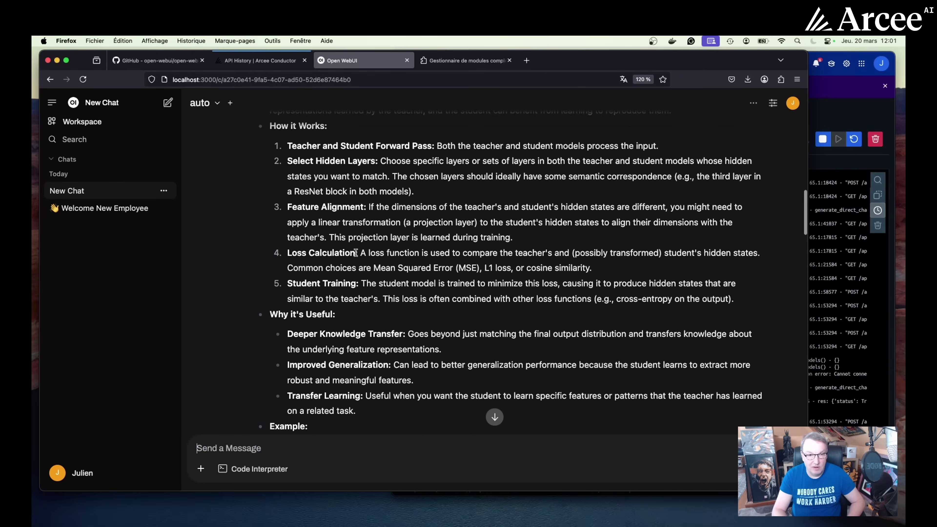
scroll(355, 252, "down", 4)
scroll(343, 251, "down", 1)
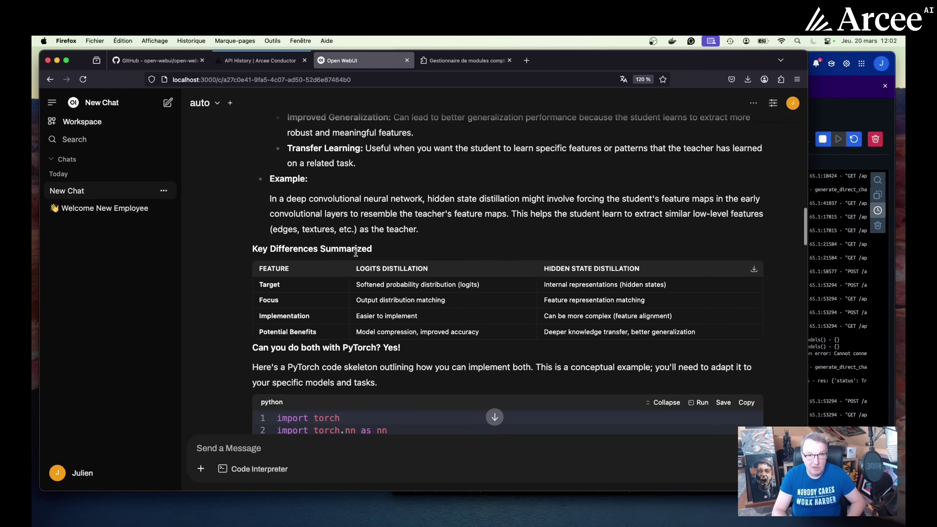
scroll(343, 251, "down", 5)
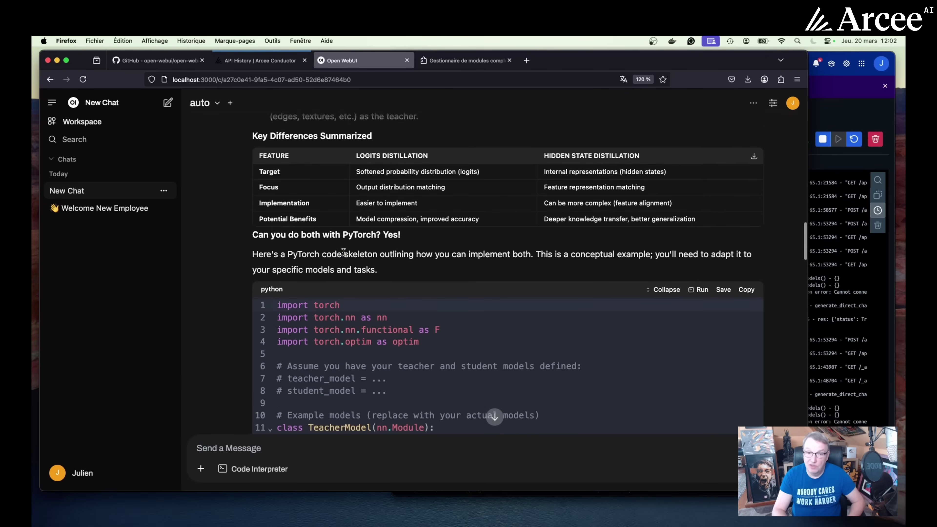
scroll(343, 252, "down", 15)
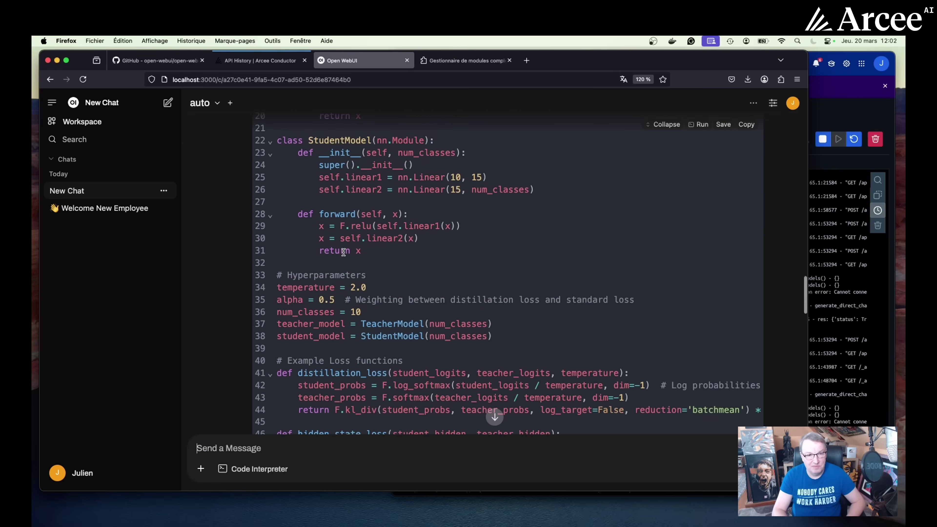
scroll(343, 252, "down", 13)
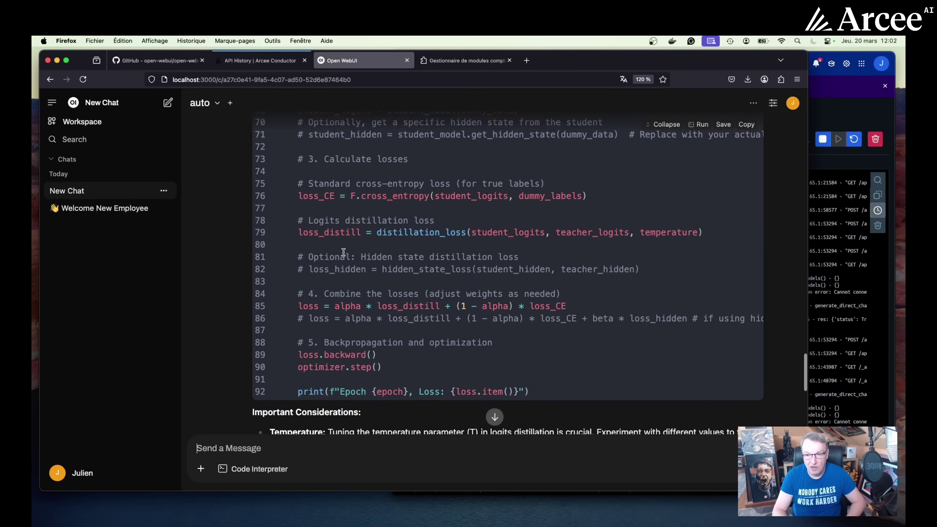
scroll(343, 252, "down", 8)
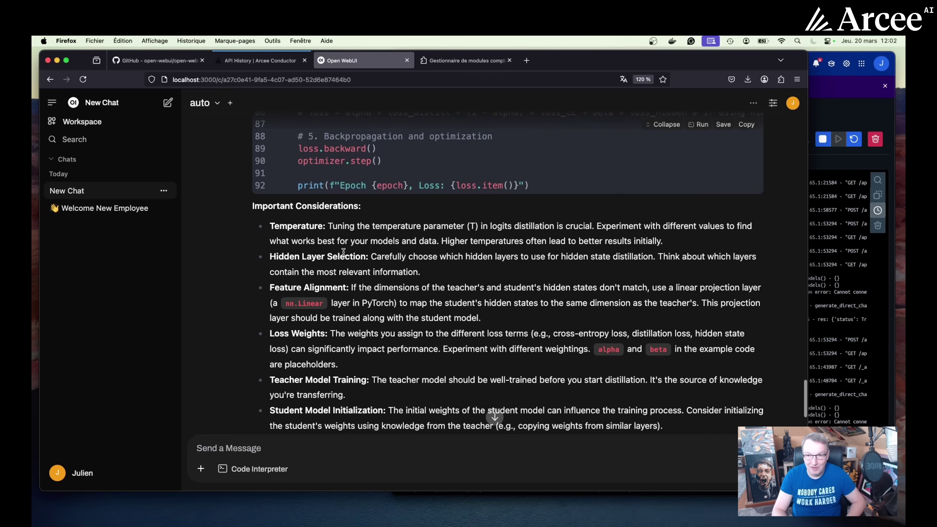
scroll(343, 252, "down", 1)
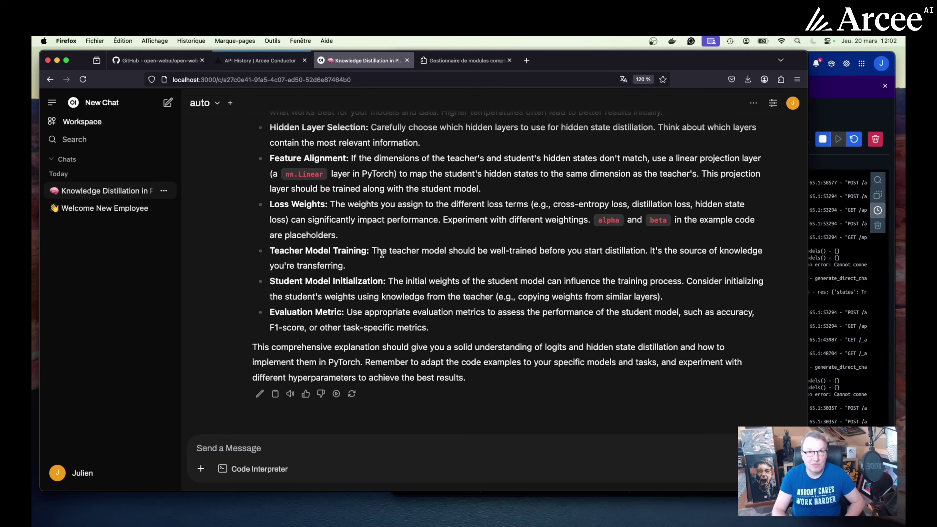
Reload the Arcee Conductor API history and select the distillation question's $0.0010641 total price.
left_click(271, 65)
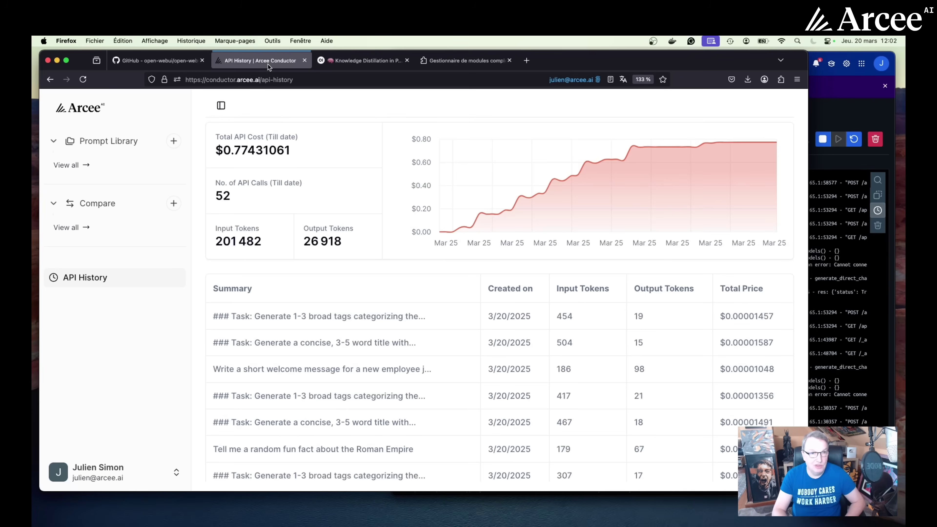
key("super+r")
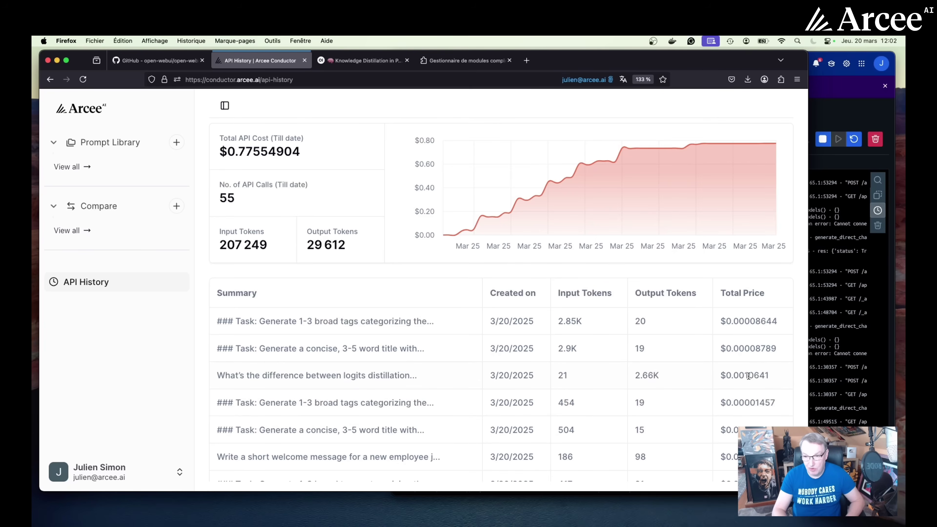
triple_click(749, 376)
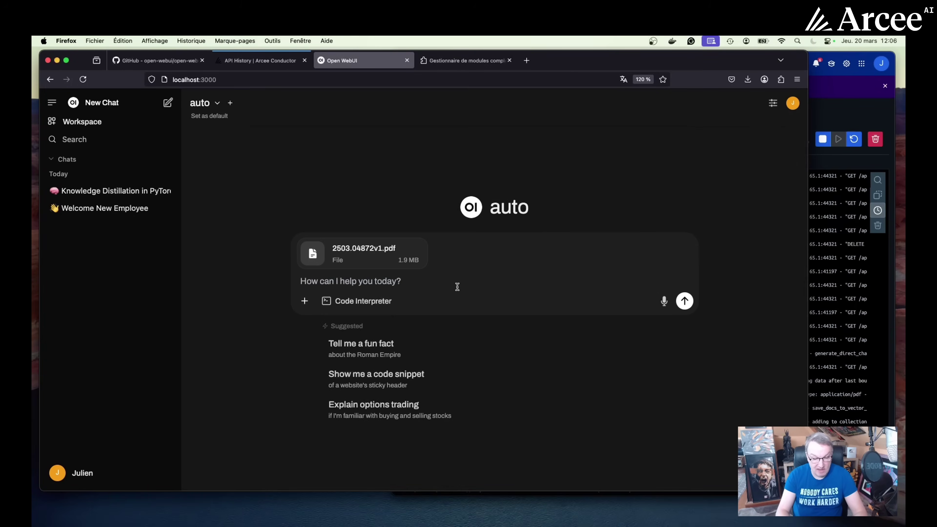
Ask 'Does this article mention Arcee AI ?', then 'Tell me more. What does it say about Mergekit?'.
type("Does this ")
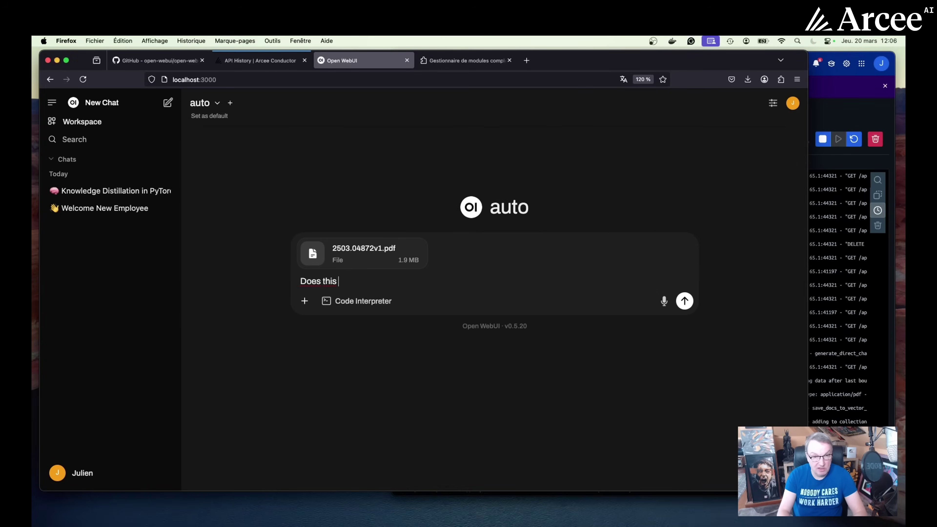
type("article mention Arcee AI ?")
key("Return")
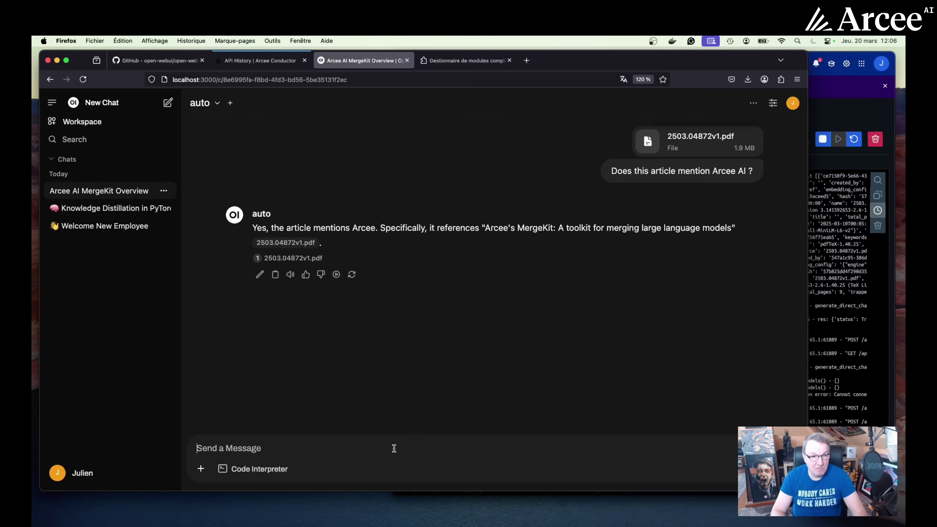
type("W")
key("BackSpace")
type("Tell me more. What does it say about Mergekit?")
key("Return")
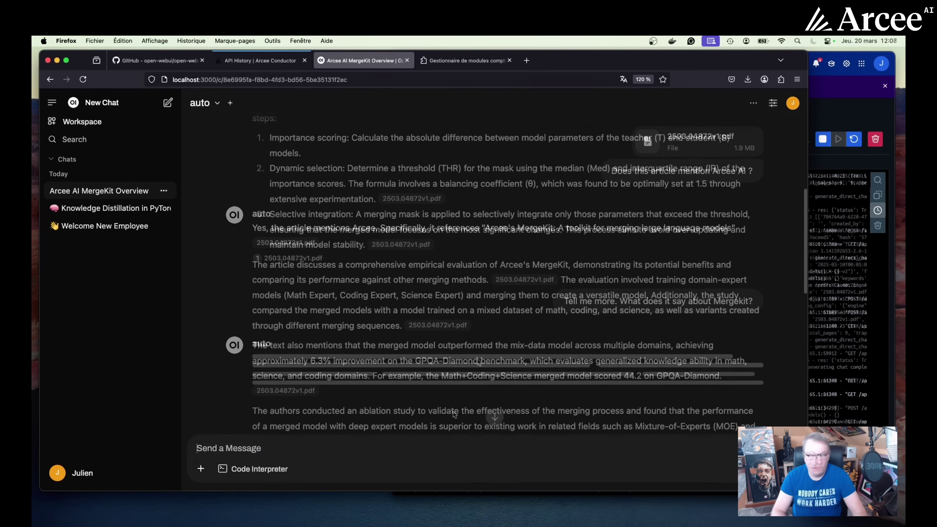
scroll(478, 359, "down", 2)
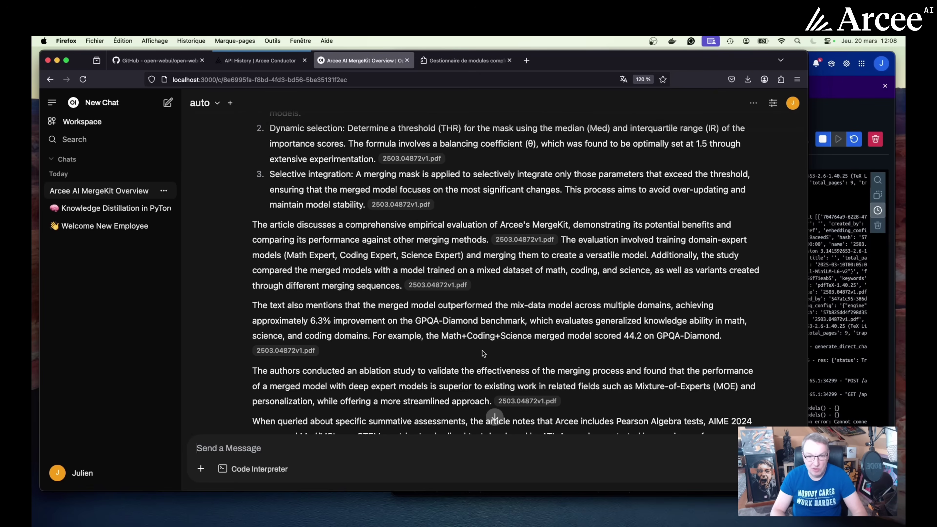
scroll(483, 352, "down", 3)
scroll(482, 350, "down", 8)
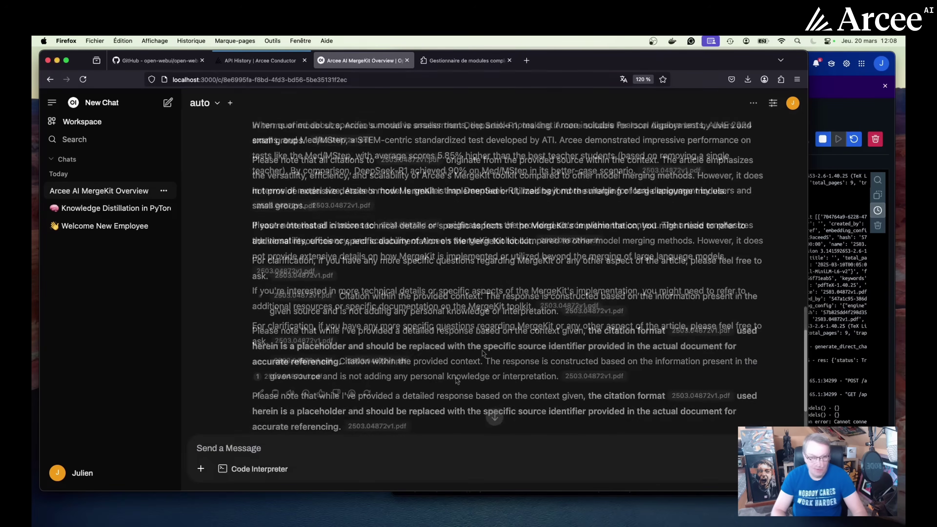
Send 'Does it mention Arcee Fusion?' as a follow-up in the PDF chat.
left_click(467, 450)
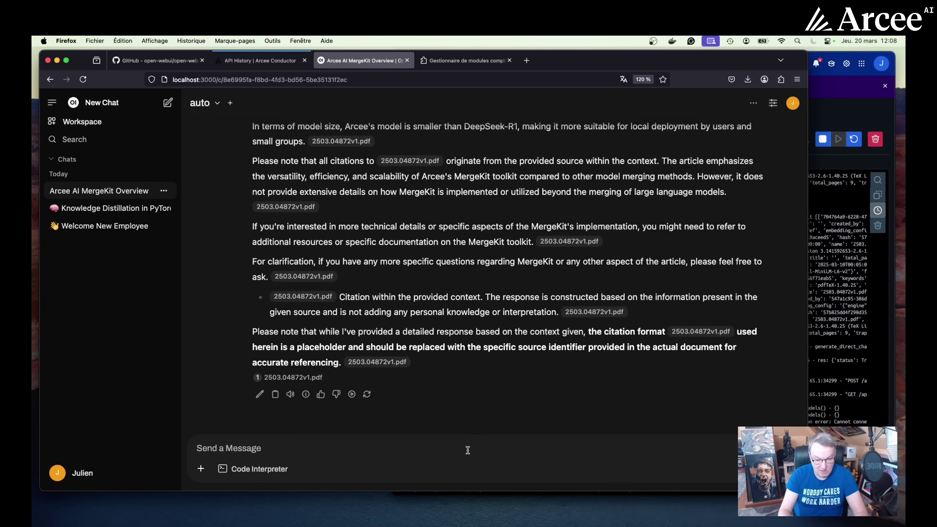
type("Does it mention a")
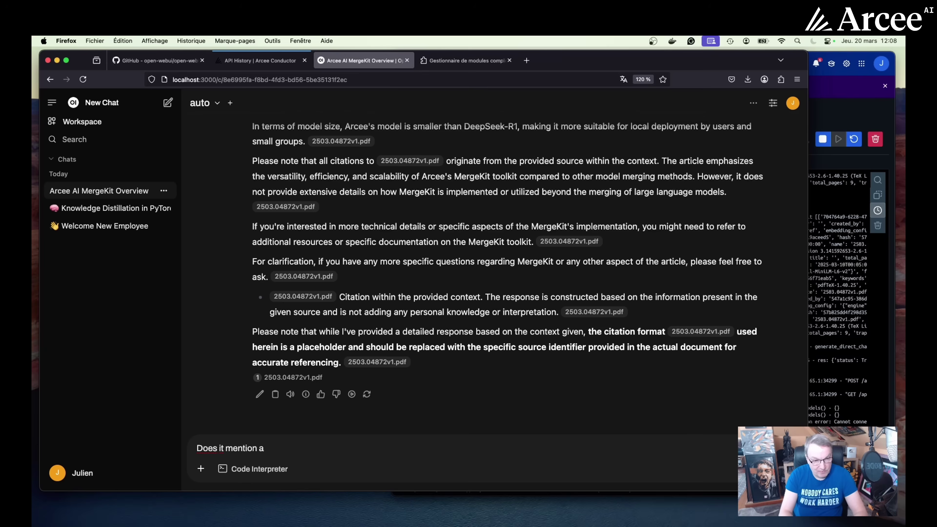
key("BackSpace")
type("Arcee F")
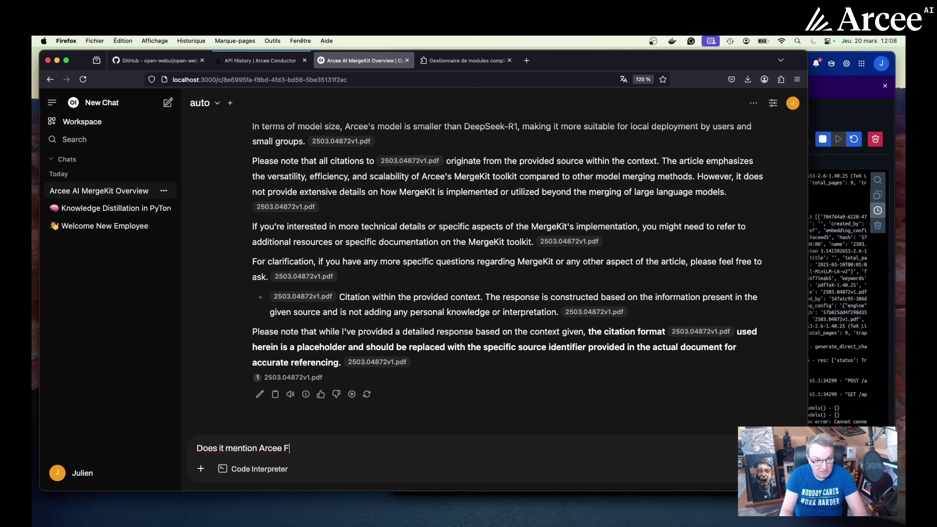
type("usion?")
key("Return")
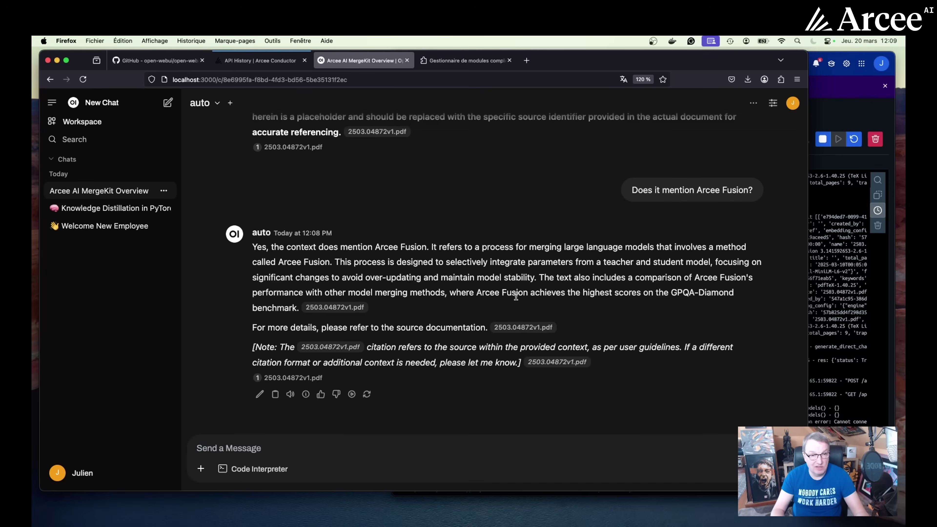
Reload the Conductor API history and find the Arcee Fusion call costing $0.00023211.
left_click(267, 62)
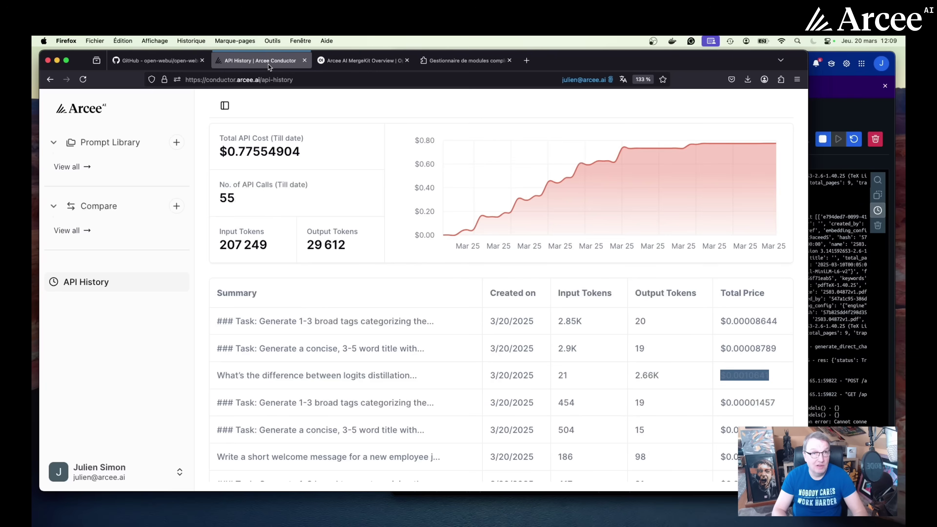
key("super+r")
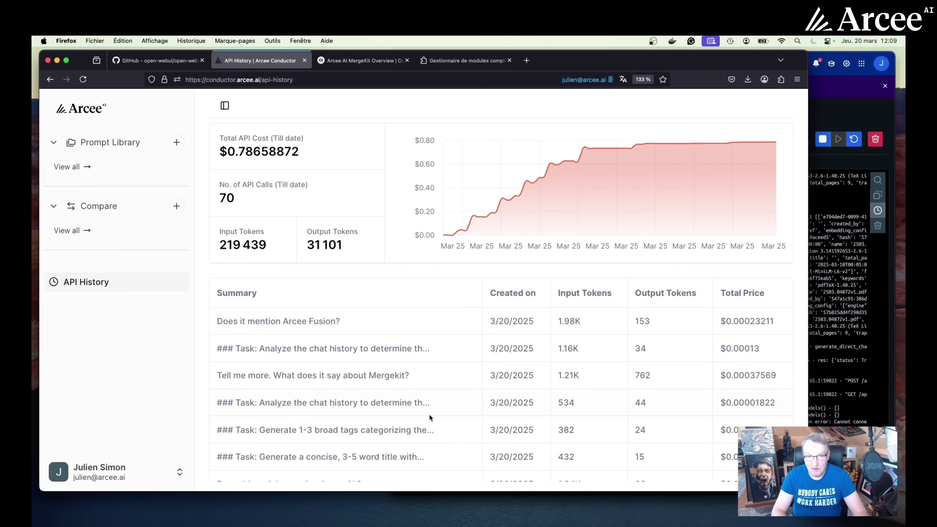
scroll(417, 371, "down", 3)
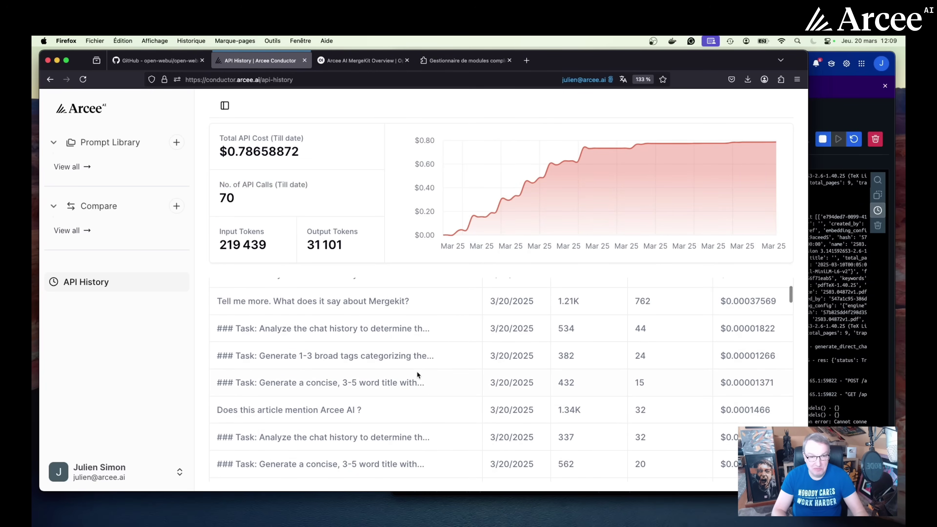
scroll(416, 371, "up", 3)
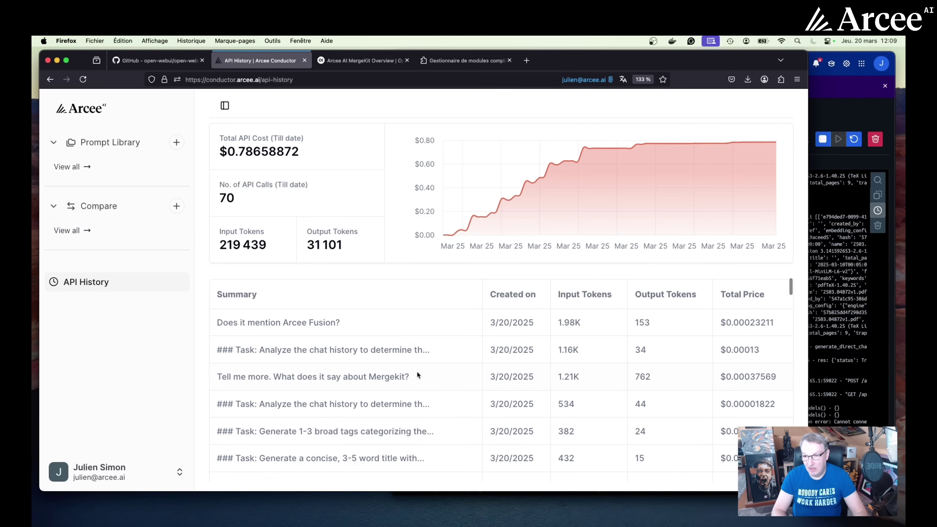
scroll(416, 370, "down", 1)
scroll(416, 371, "down", 2)
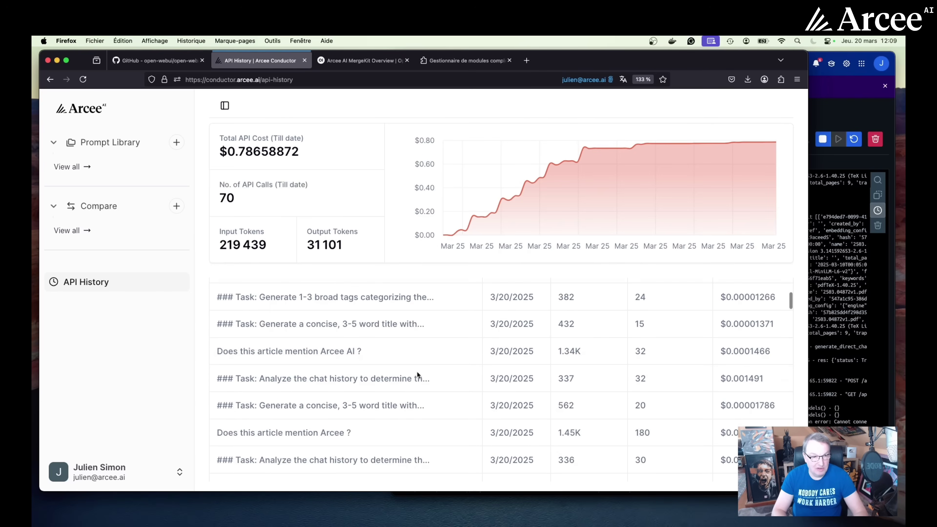
scroll(417, 370, "up", 3)
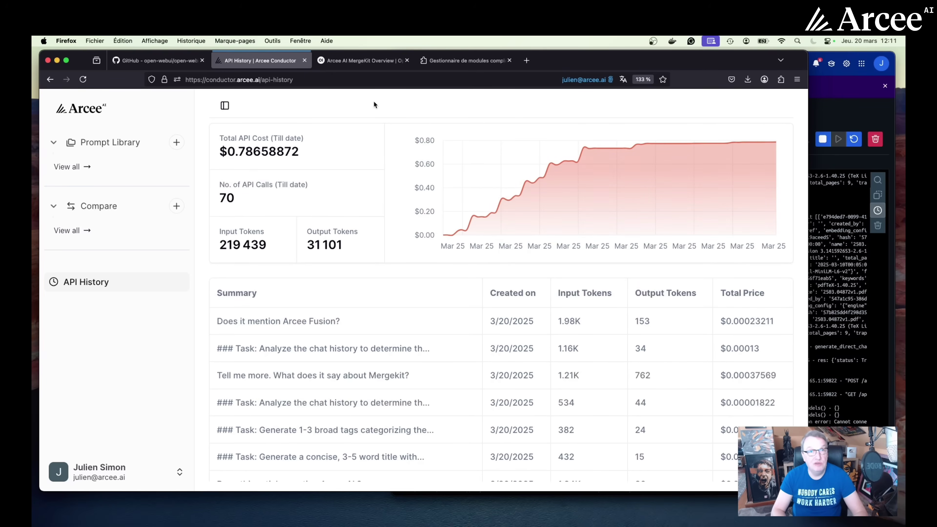
Start a new Open WebUI chat and switch its model from auto to spotlight.
left_click(346, 58)
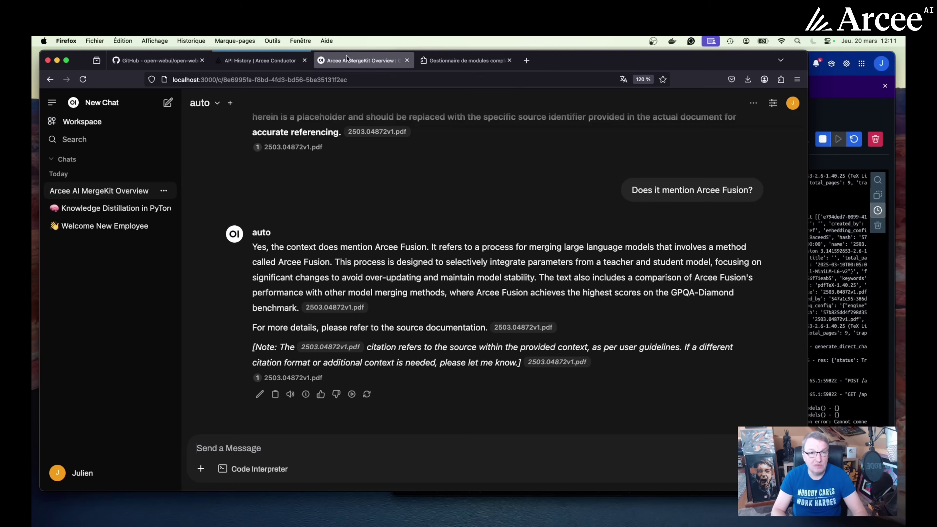
left_click(168, 104)
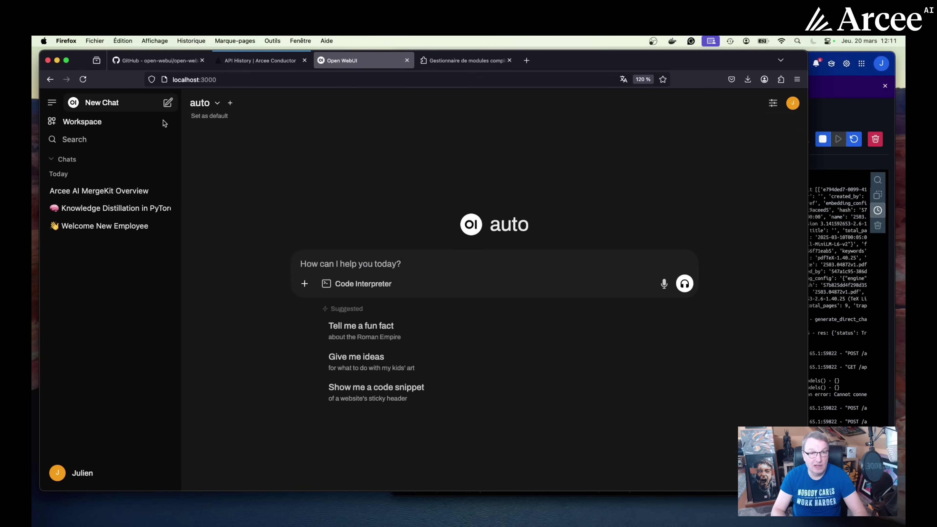
left_click(217, 104)
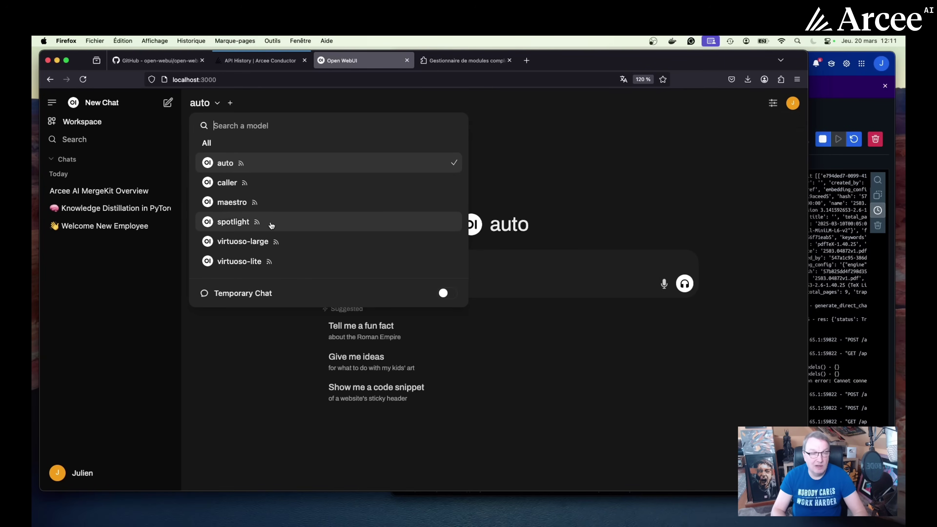
scroll(286, 237, "down", 1)
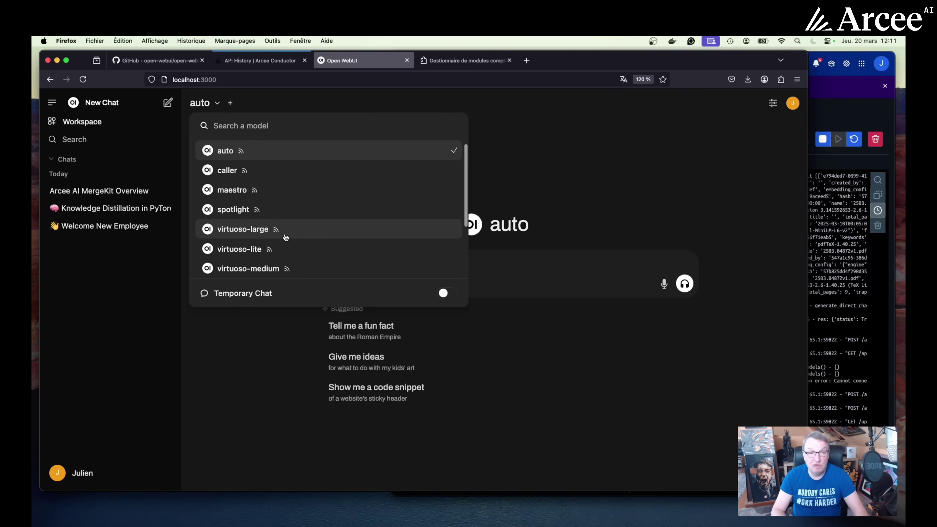
scroll(284, 240, "down", 1)
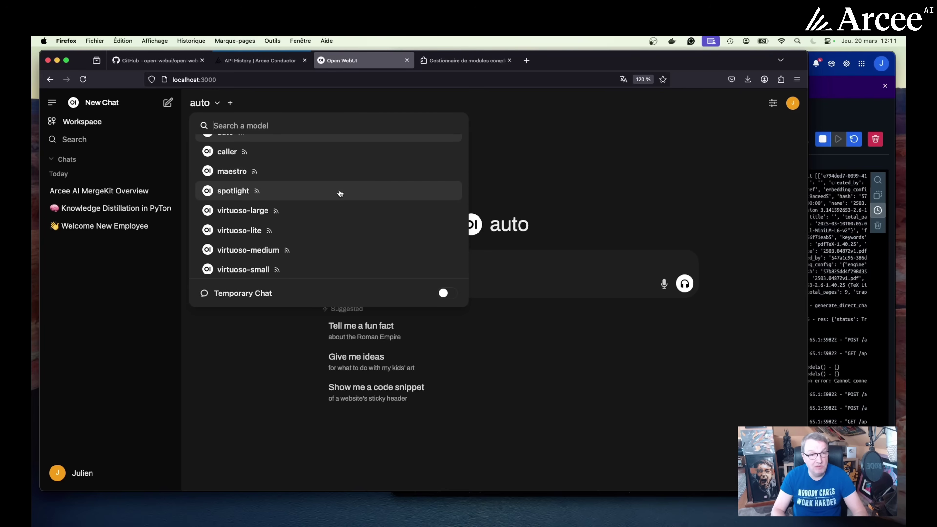
left_click(304, 196)
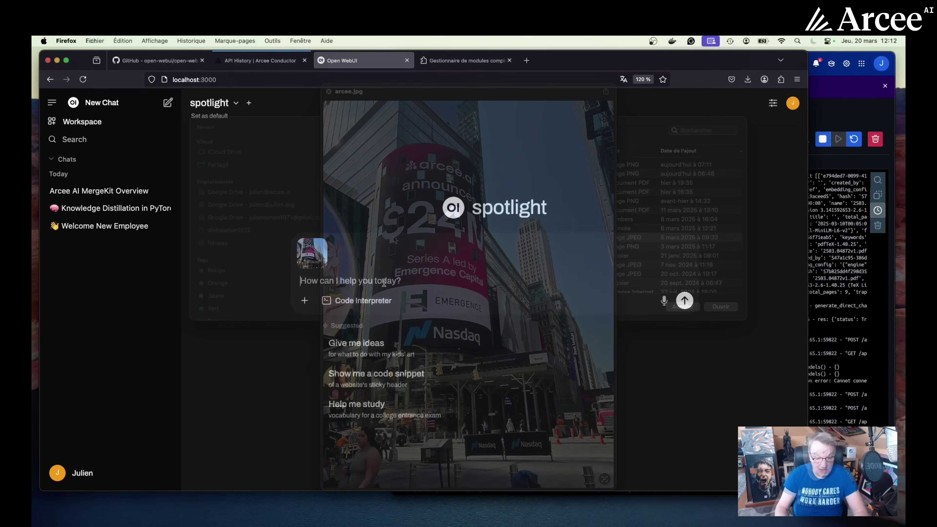
Ask spotlight 'Describe the image in detail.' and read its $24M Series A billboard description.
type("Describe t")
type("he image in detail.")
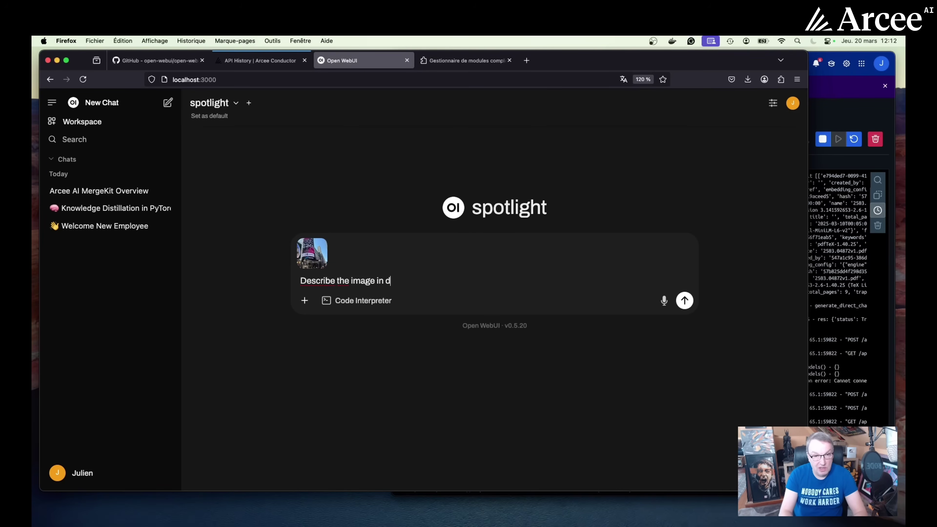
key("Return")
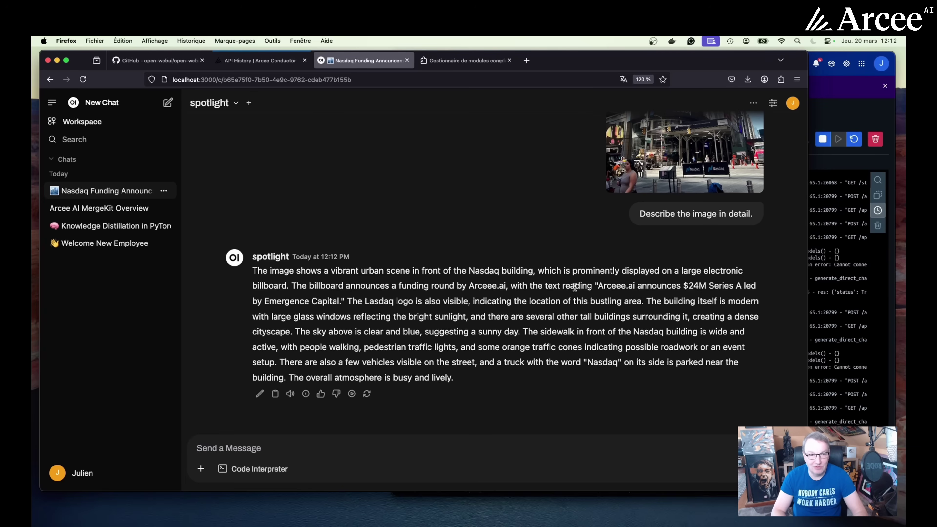
scroll(648, 257, "up", 3)
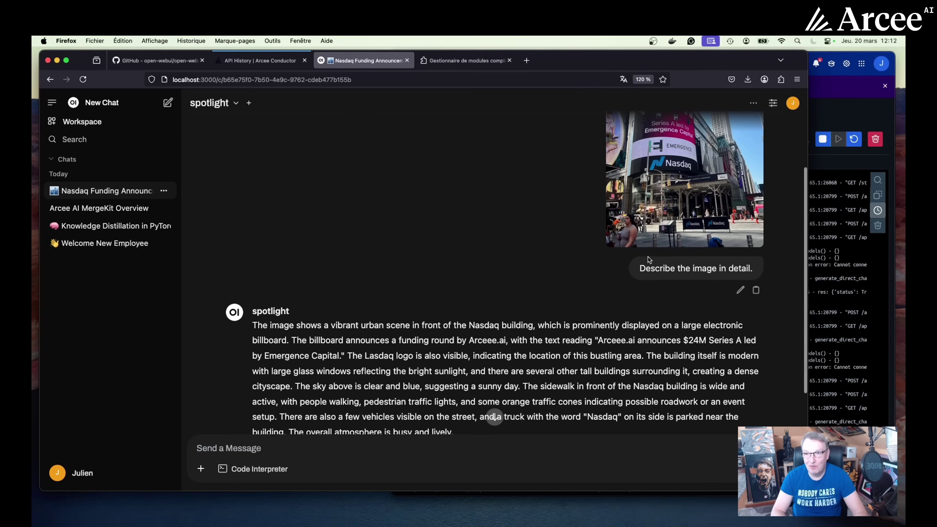
scroll(648, 257, "up", 2)
scroll(649, 260, "down", 4)
scroll(648, 260, "down", 1)
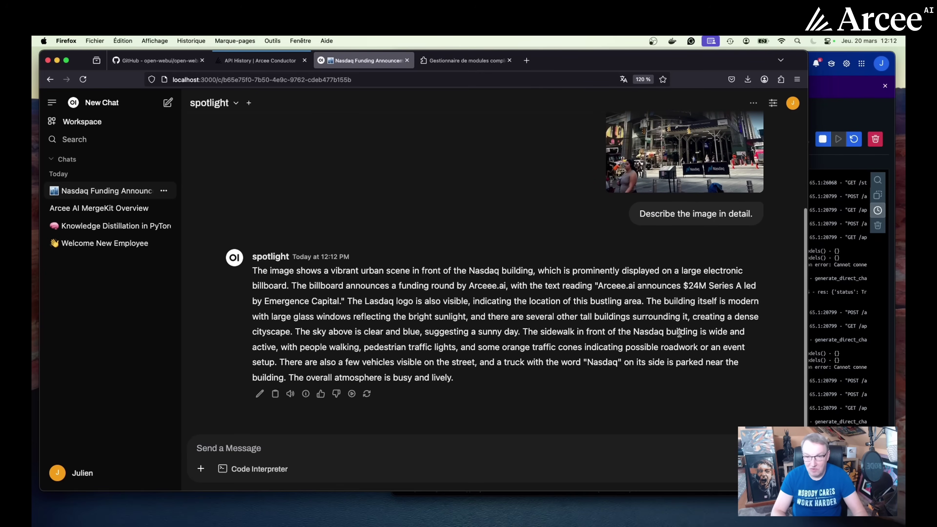
scroll(679, 333, "up", 5)
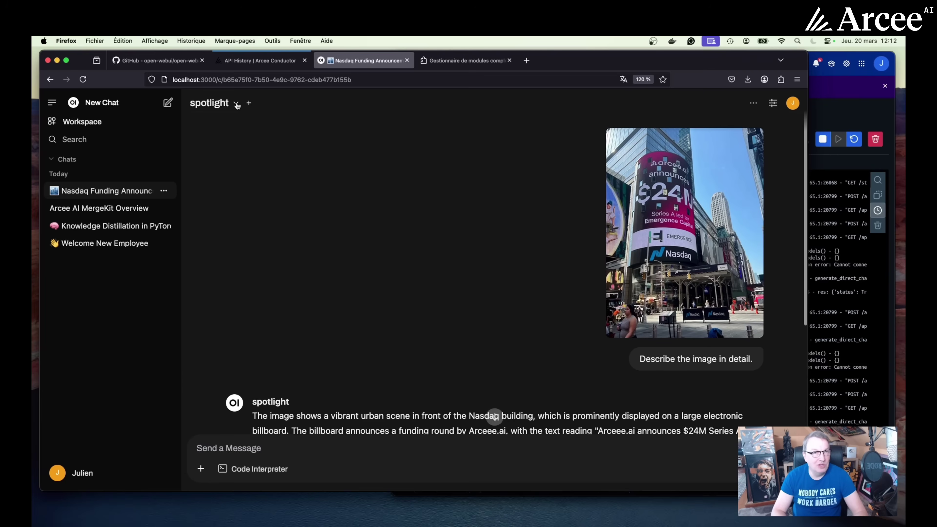
Open the spotlight model dropdown and scroll through the models down to blitz and coder.
left_click(237, 105)
scroll(288, 210, "down", 3)
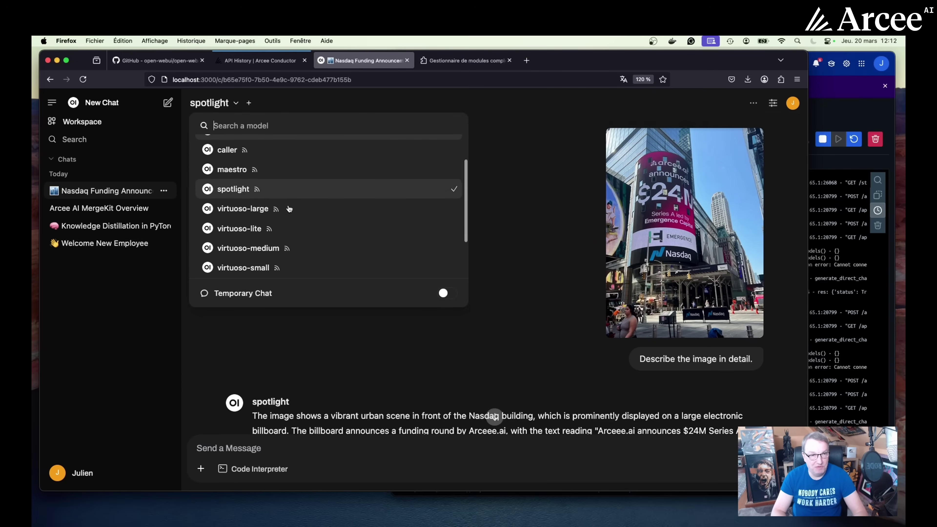
scroll(288, 208, "down", 2)
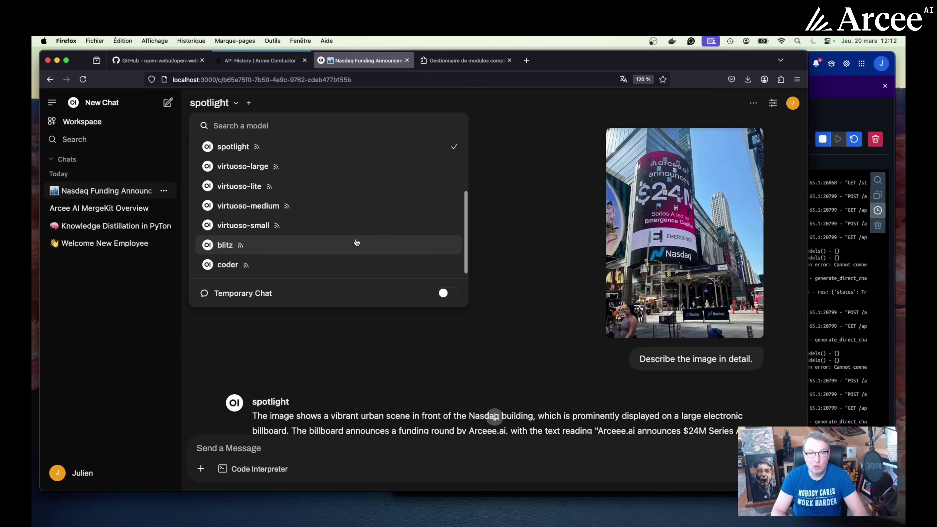
scroll(356, 242, "up", 5)
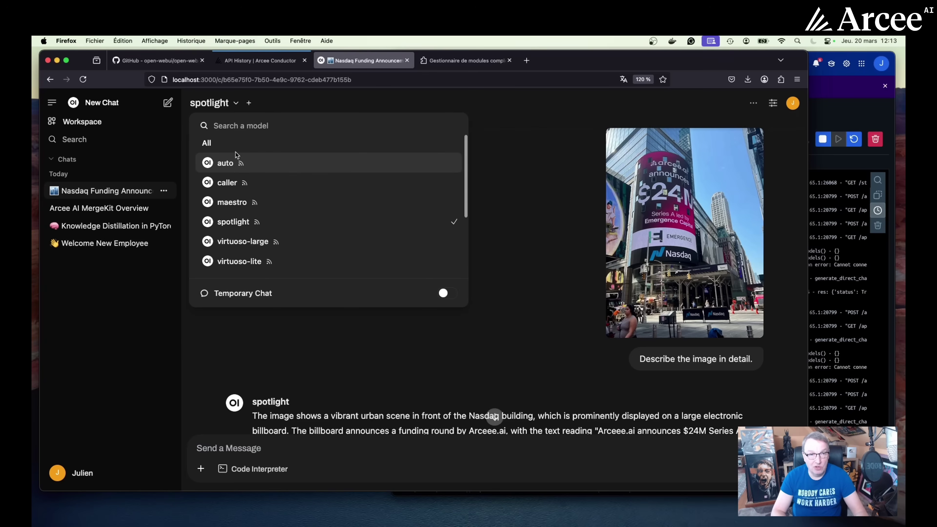